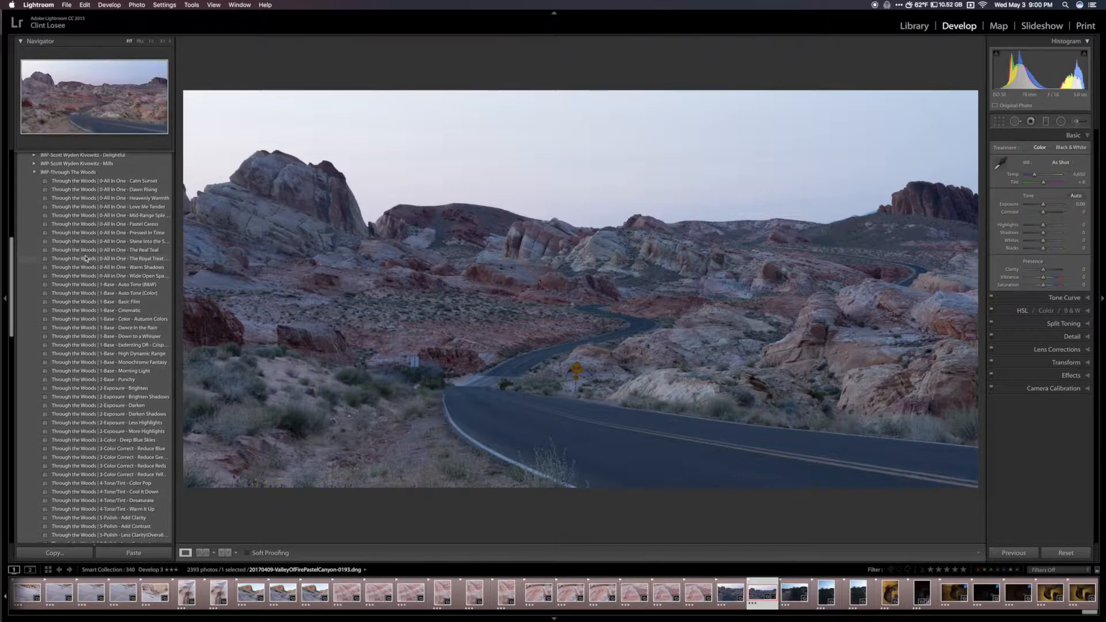
# Step: Review the Through the Woods develop presets, from the All In One looks through the Base, Exposure, Color, Tone/Tint, Polish and Vignette groups
pyautogui.scroll(6, 86, 259)
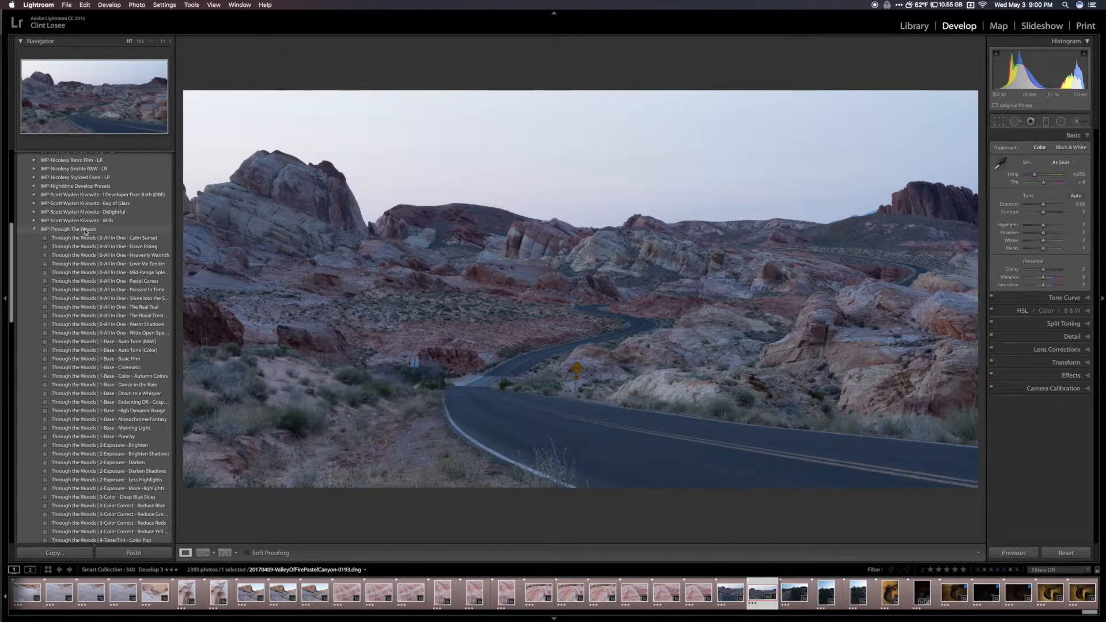
pyautogui.scroll(-8, 86, 232)
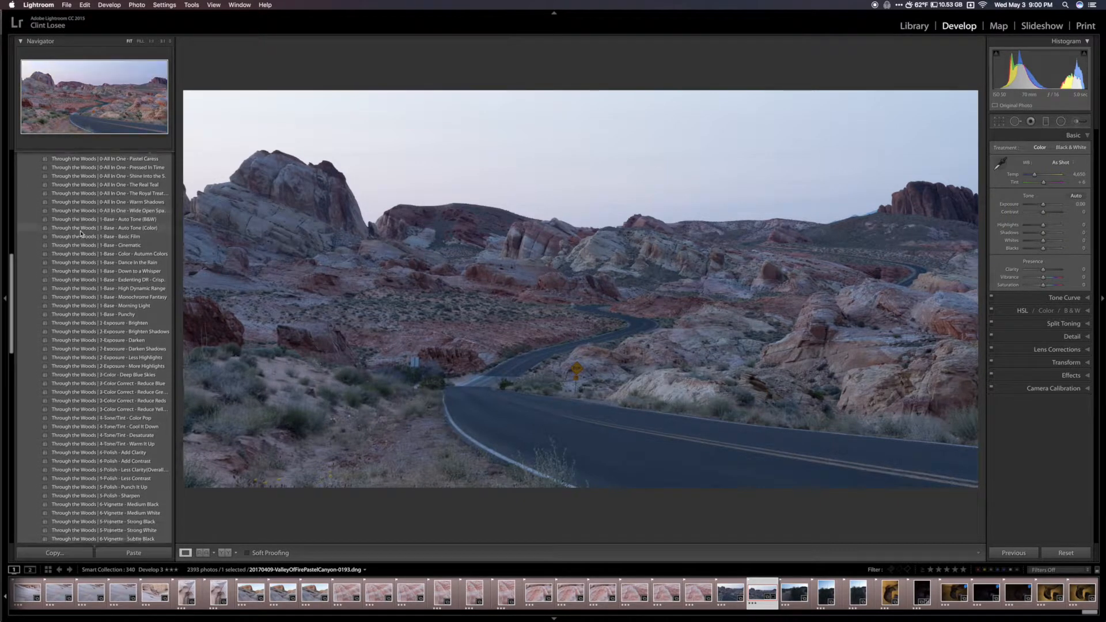
pyautogui.scroll(-1, 81, 233)
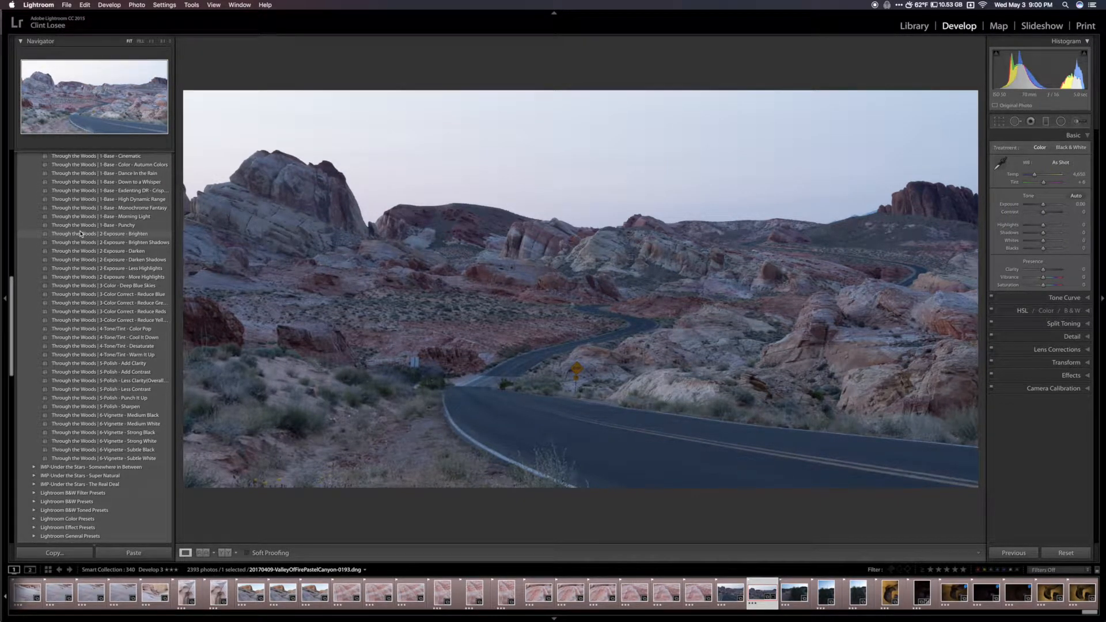
pyautogui.scroll(1, 82, 233)
pyautogui.scroll(6, 82, 234)
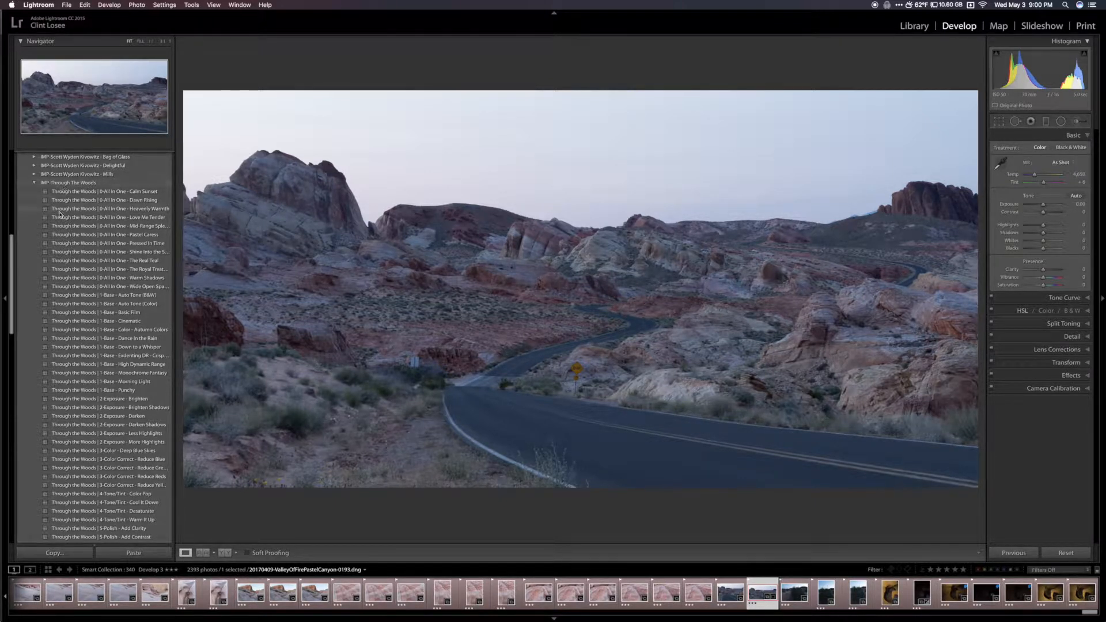
pyautogui.scroll(2, 60, 215)
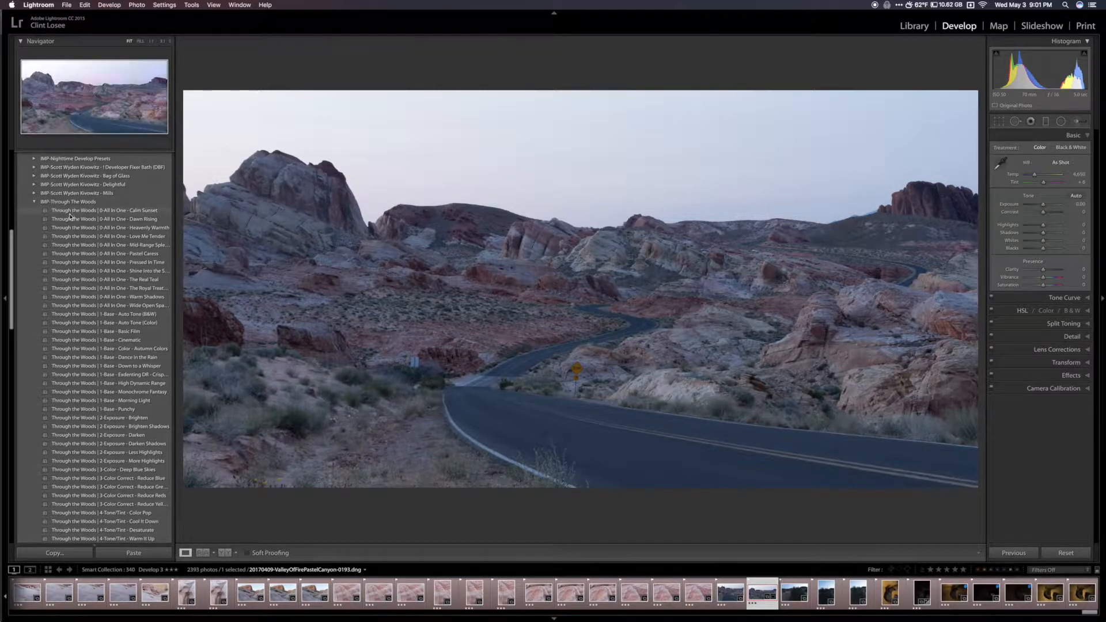
pyautogui.scroll(-3, 70, 216)
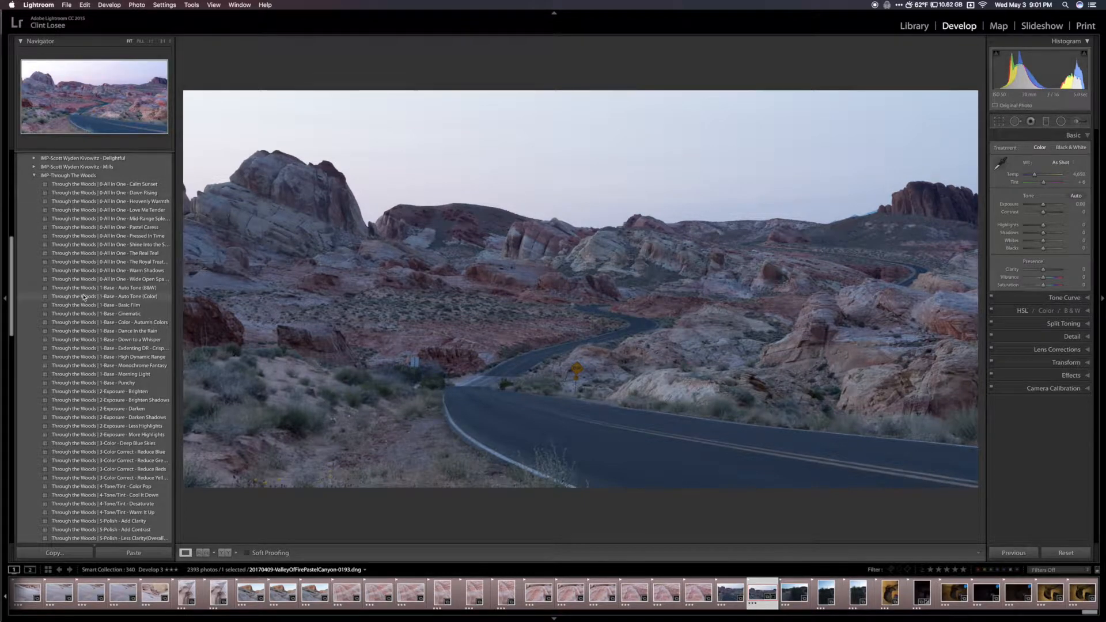
pyautogui.scroll(-5, 86, 330)
pyautogui.scroll(-12, 86, 330)
pyautogui.scroll(3, 86, 330)
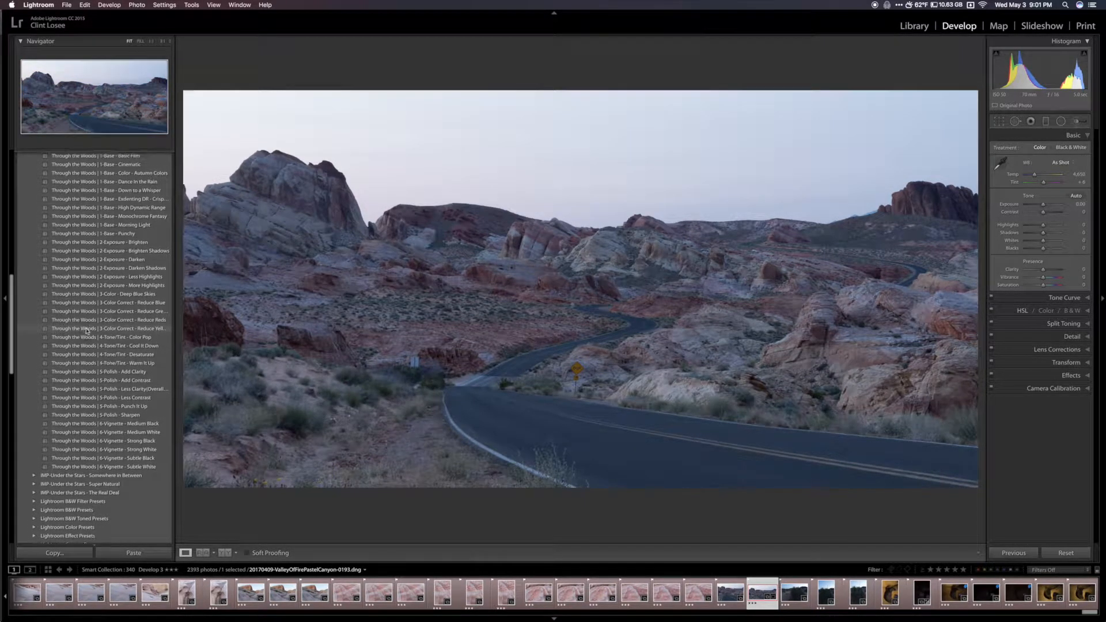
pyautogui.scroll(3, 86, 330)
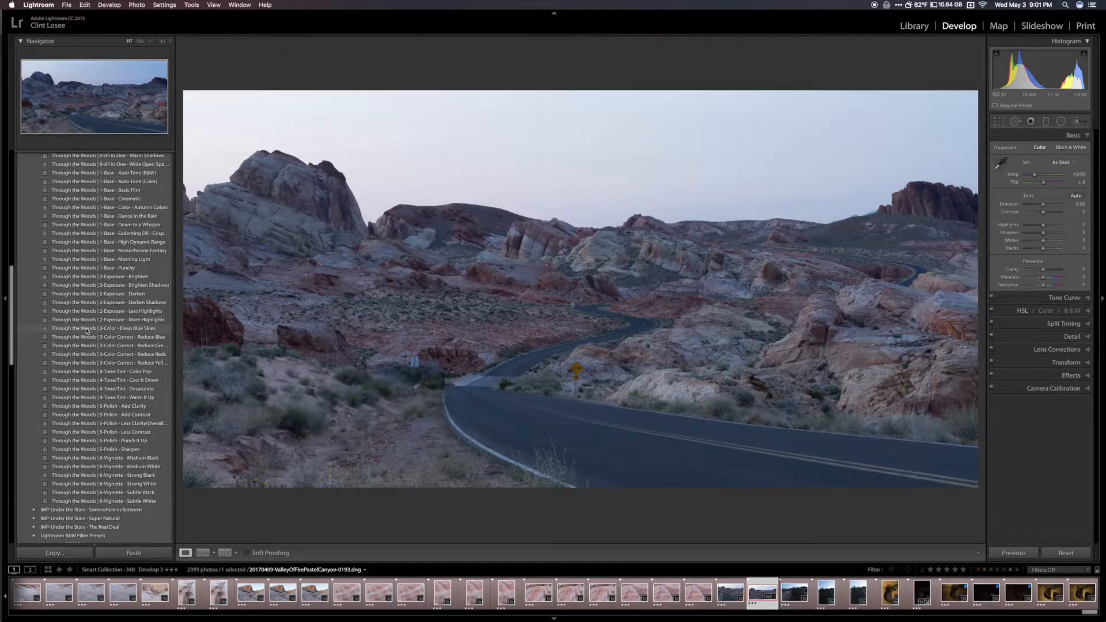
pyautogui.scroll(-8, 86, 330)
pyautogui.scroll(12, 86, 330)
pyautogui.scroll(11, 87, 331)
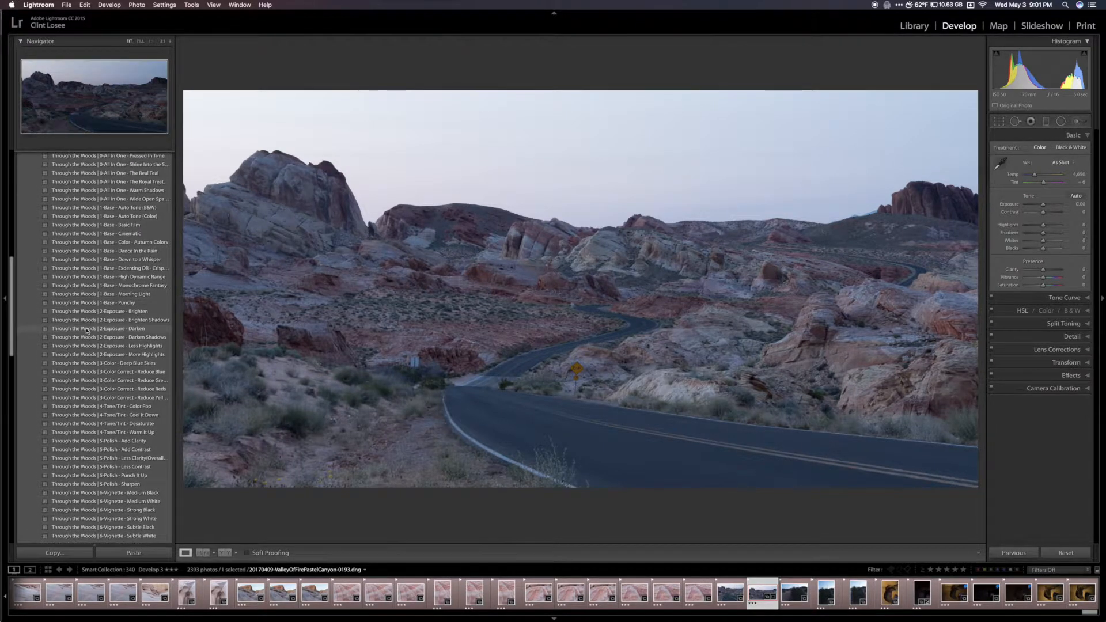
pyautogui.scroll(-4, 85, 294)
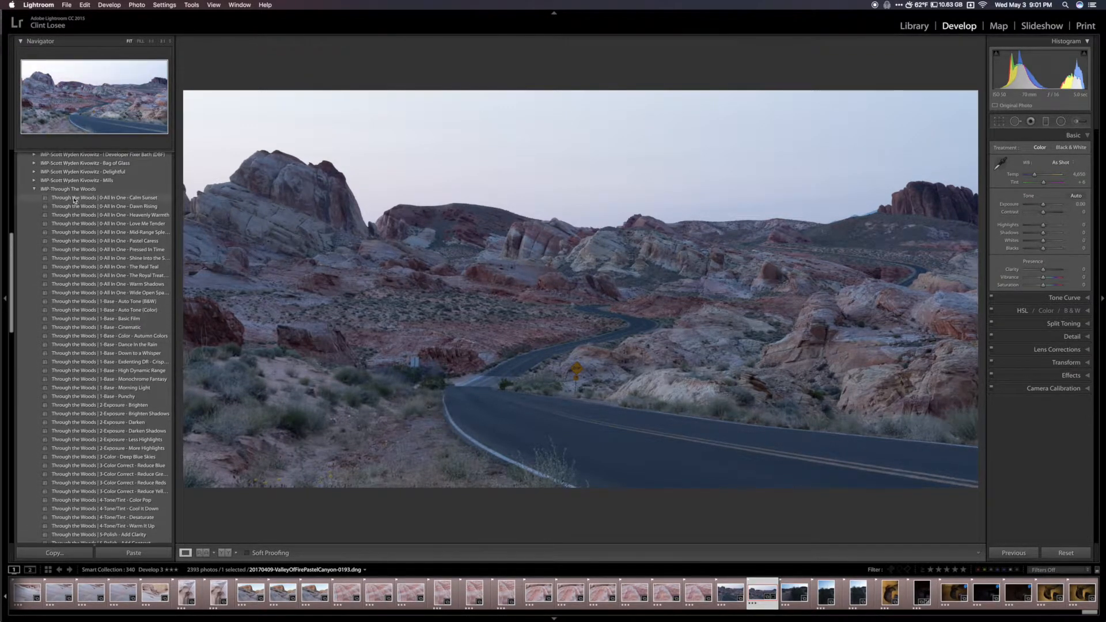
pyautogui.scroll(3, 83, 283)
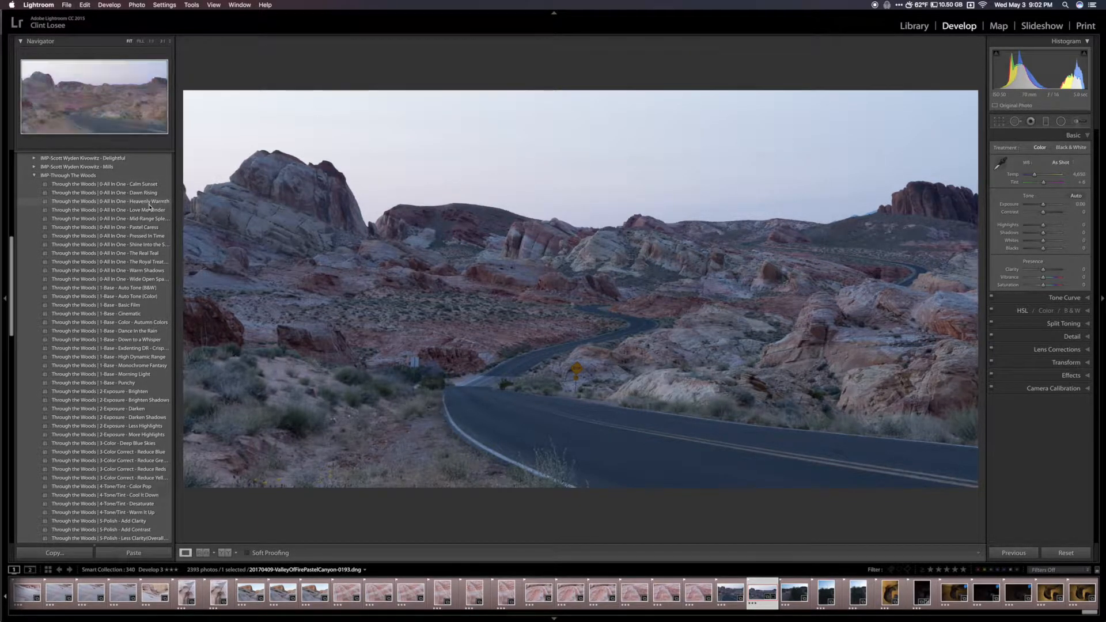
pyautogui.scroll(-5, 148, 255)
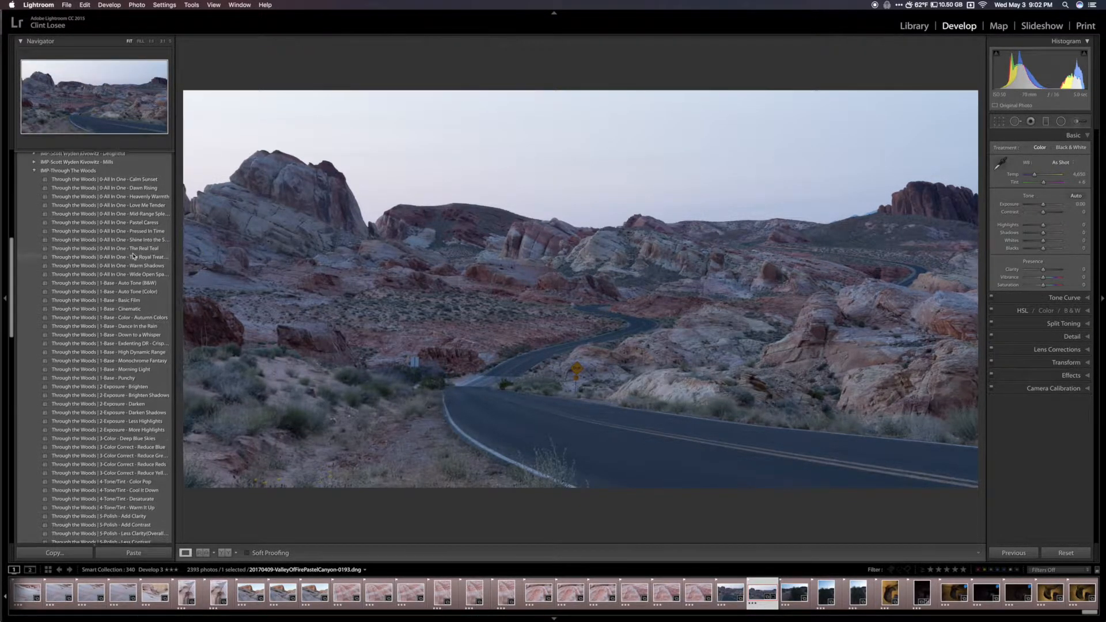
pyautogui.scroll(-2, 121, 257)
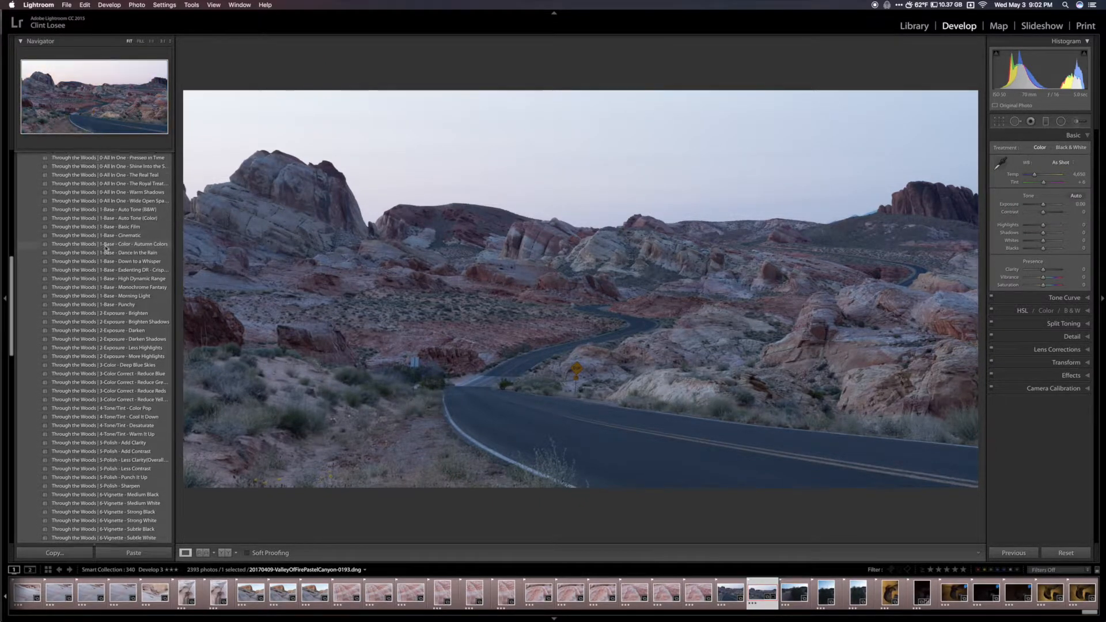
pyautogui.scroll(-3, 104, 264)
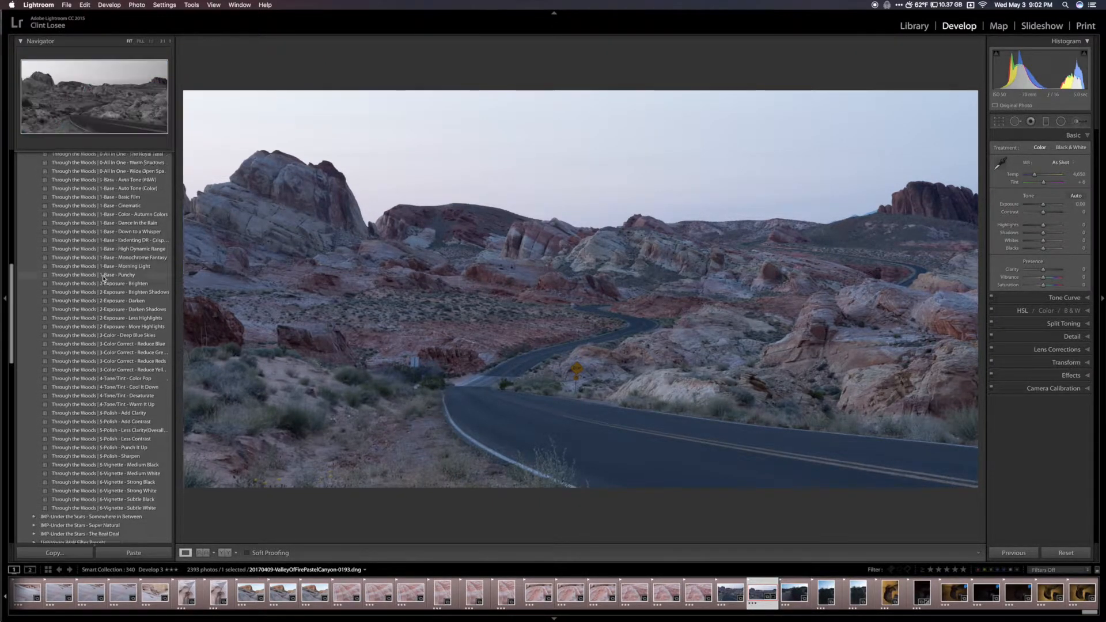
# Step: Apply the Through the Woods presets 1-Base - Basic Film and 2-Exposure - Darken Shadows to the desert road photo
pyautogui.scroll(2, 99, 338)
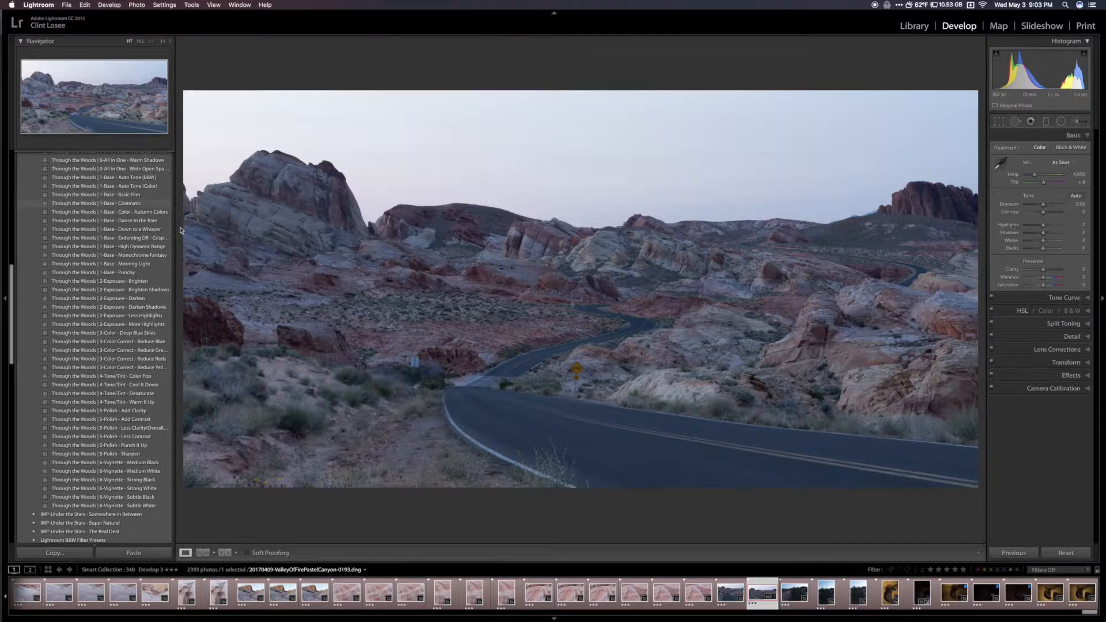
pyautogui.click(108, 196)
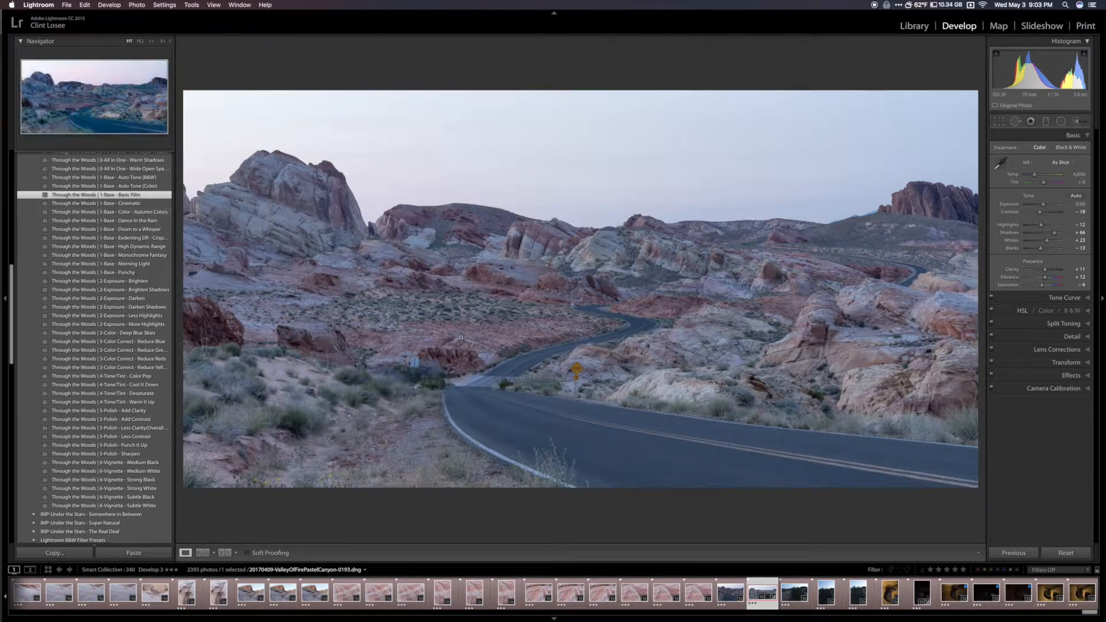
pyautogui.scroll(-3, 115, 248)
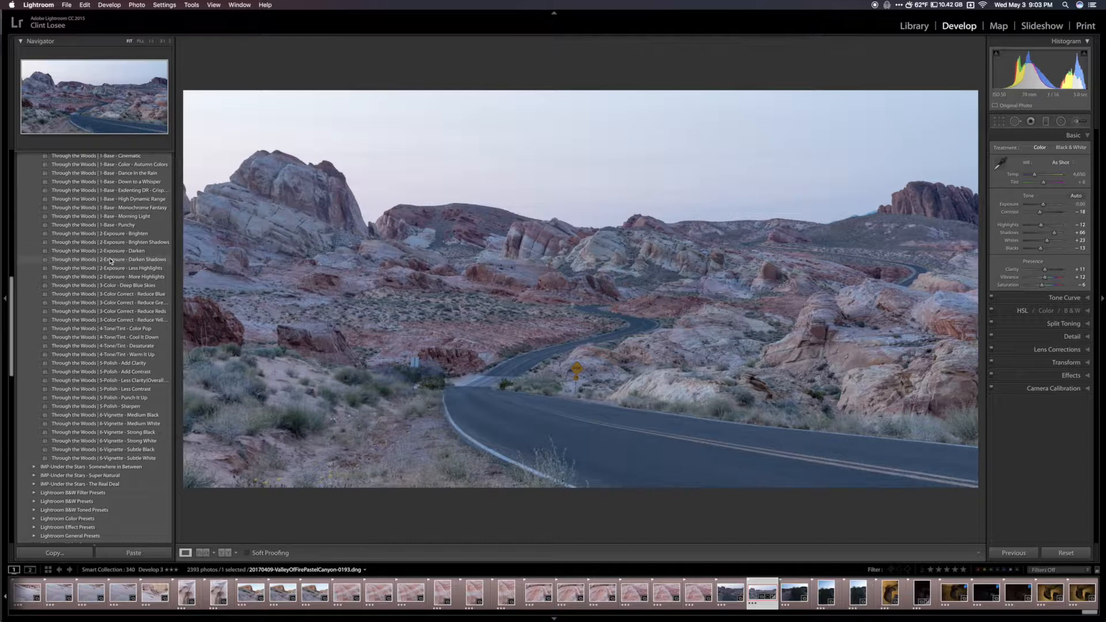
pyautogui.click(111, 260)
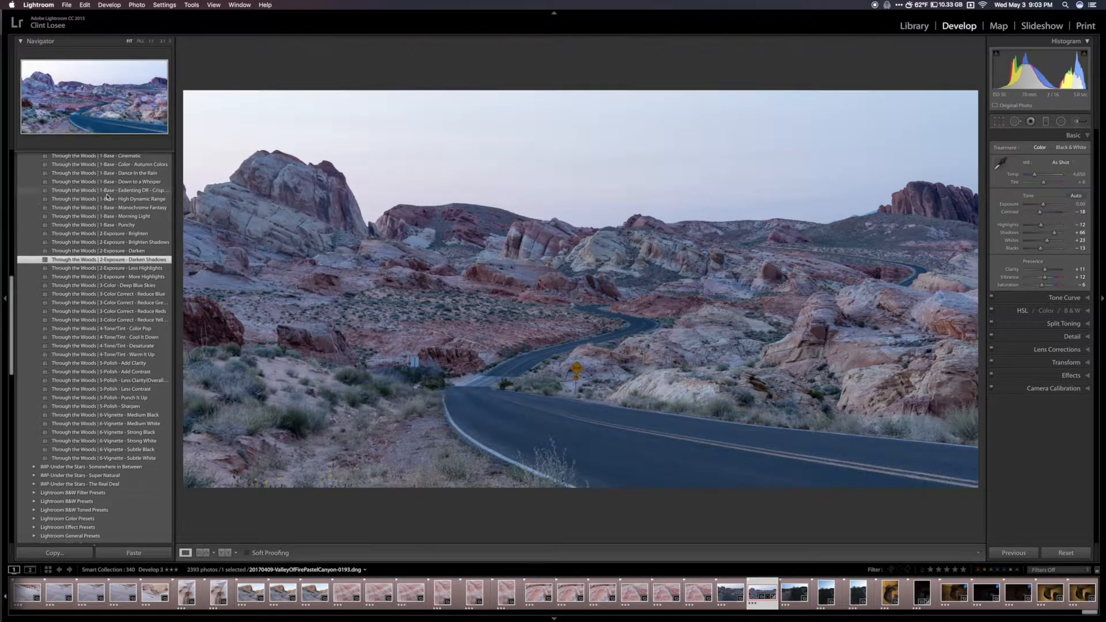
# Step: Try the 3-Color Correct - Reduce Blue preset, check its HSL adjustments, and undo it
pyautogui.scroll(-1, 125, 249)
pyautogui.scroll(-3, 126, 248)
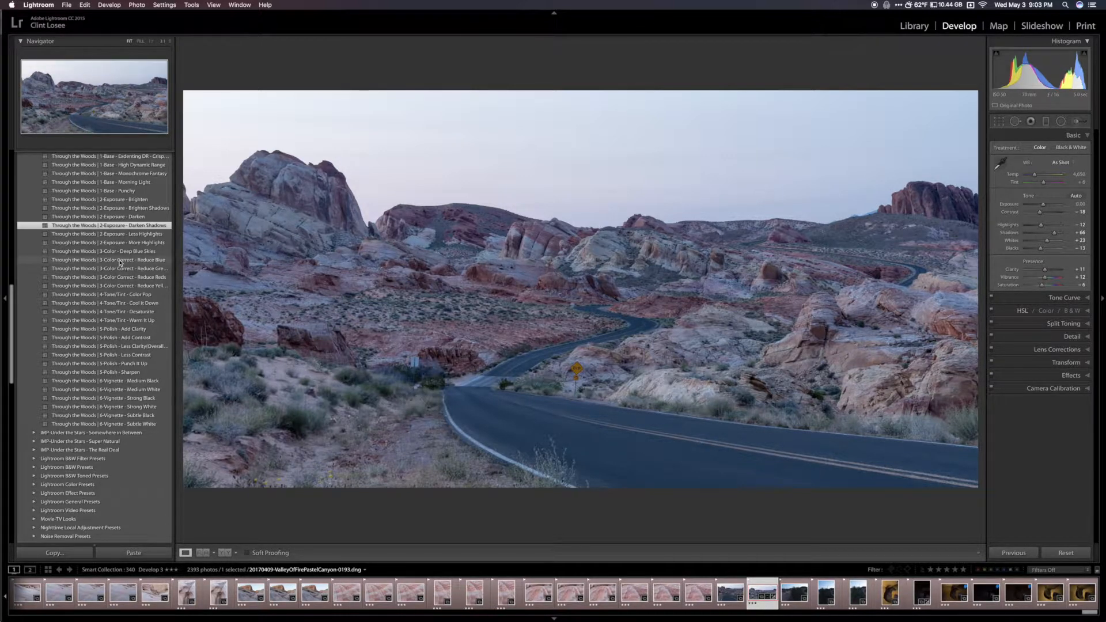
pyautogui.click(120, 260)
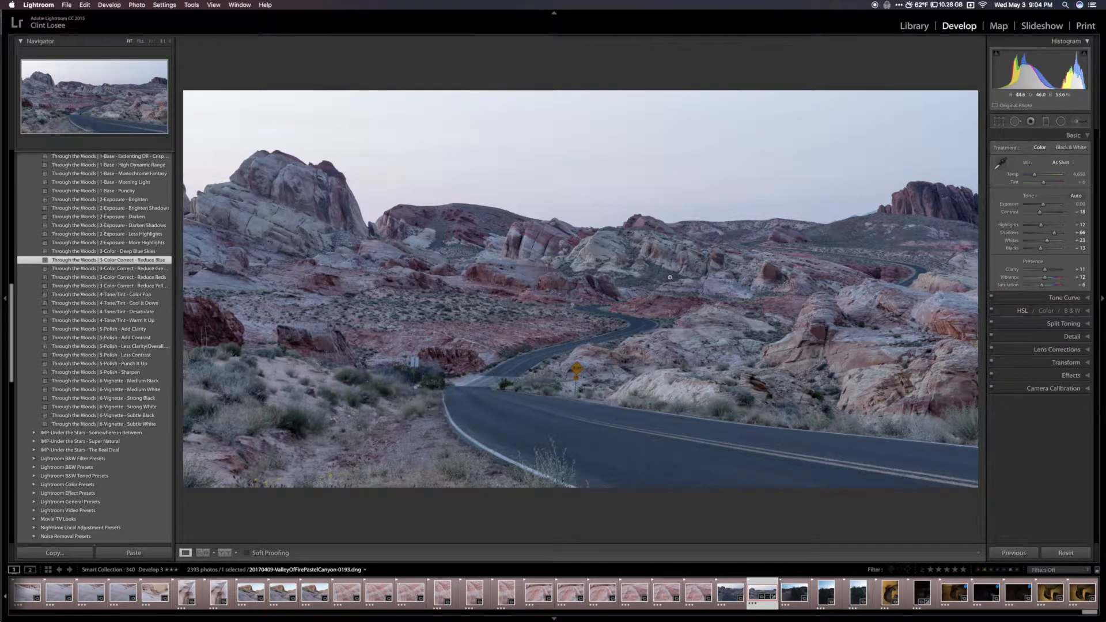
pyautogui.click(1022, 311)
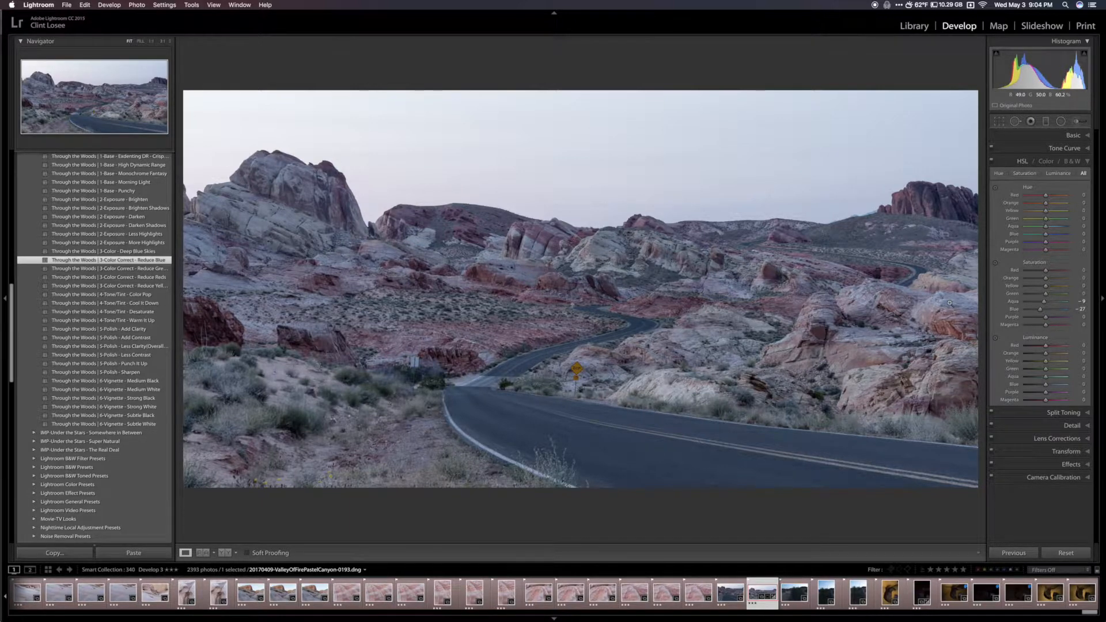
pyautogui.press('super+z')
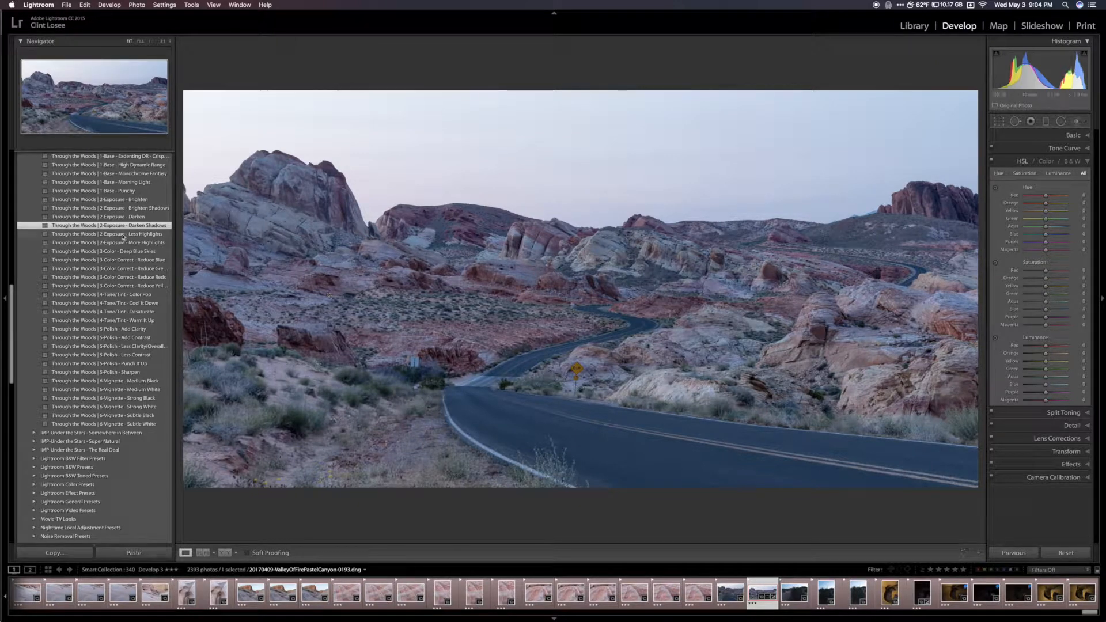
# Step: Try the 3-Color Correct presets Reduce Greens and Reduce Yellows one after the other, undoing each
pyautogui.click(118, 269)
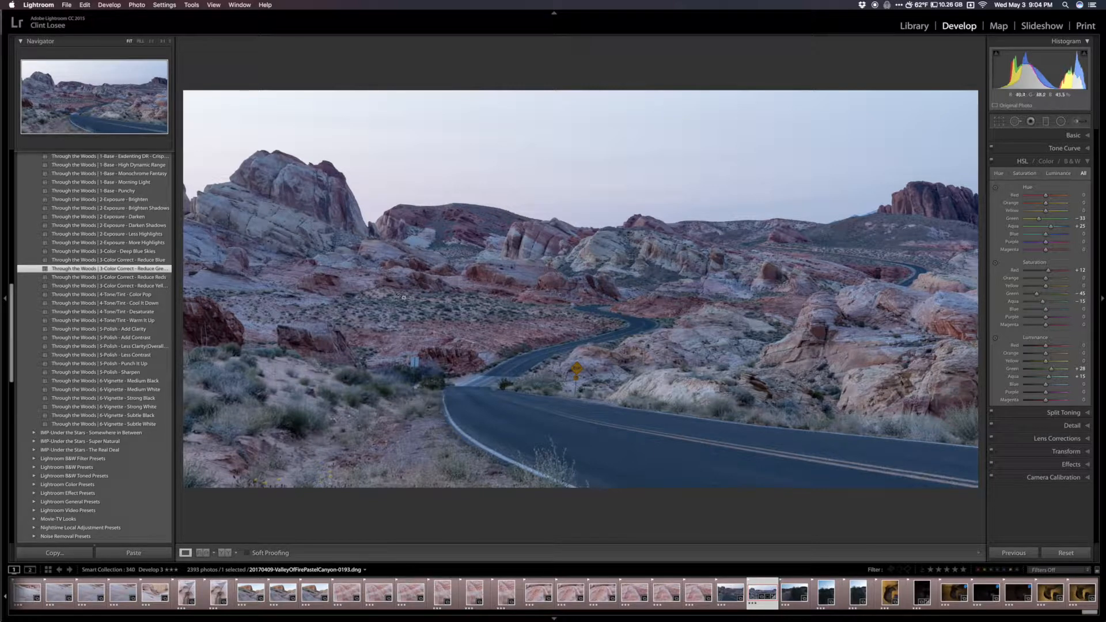
pyautogui.press('super+z')
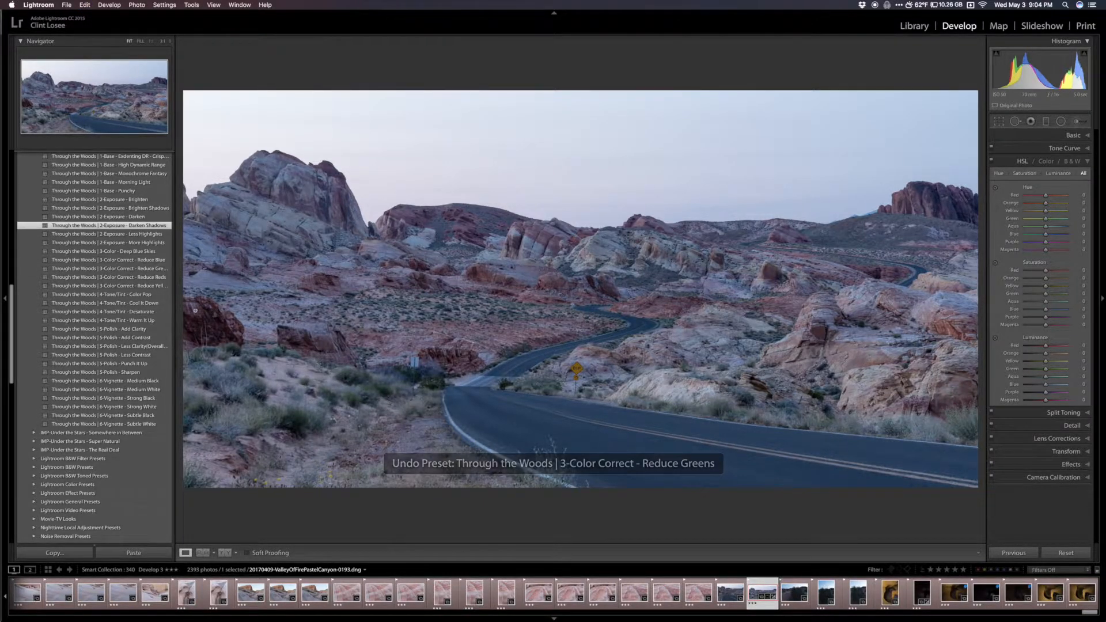
pyautogui.click(125, 286)
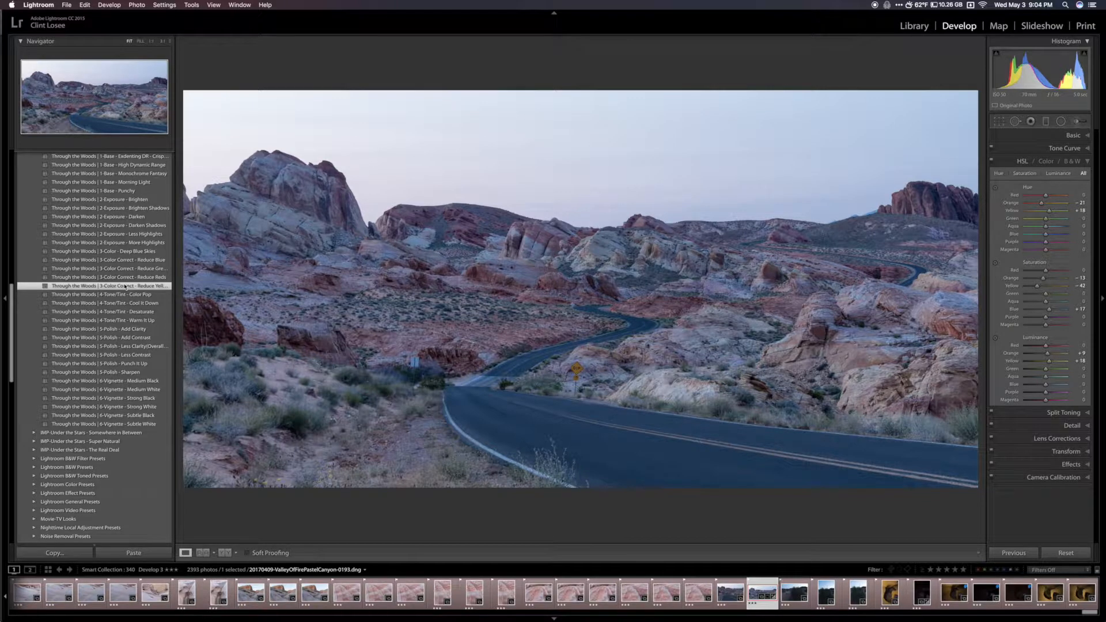
pyautogui.press('super+z')
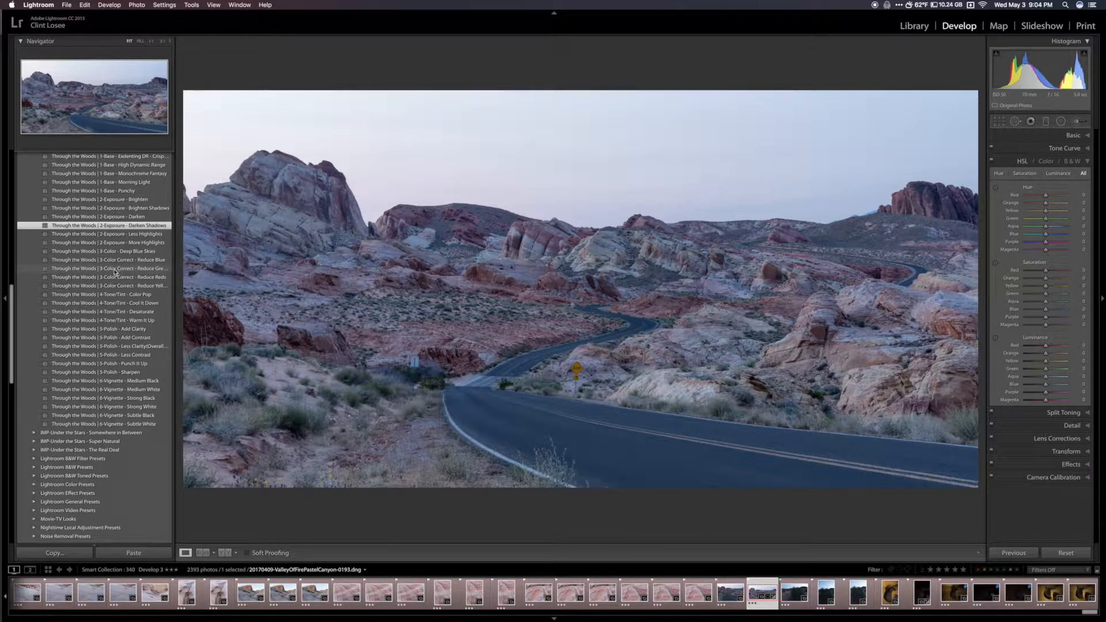
# Step: Apply the 4-Tone/Tint - Warm It Up preset to the photo, undoing and reapplying it to compare the Basic adjustments
pyautogui.scroll(-3, 116, 273)
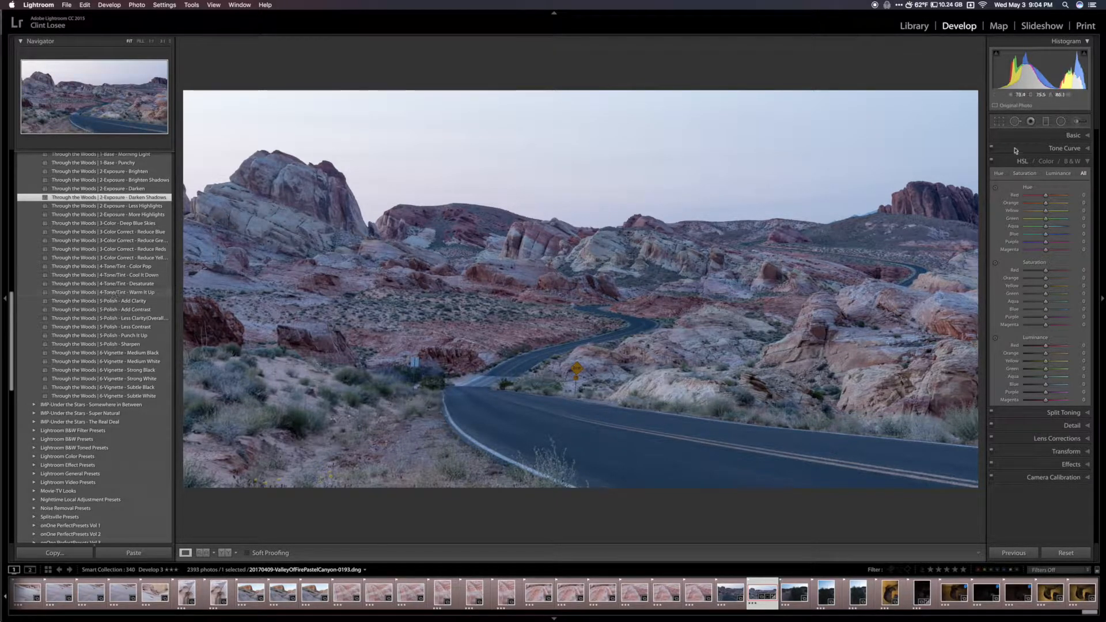
pyautogui.press('super+1')
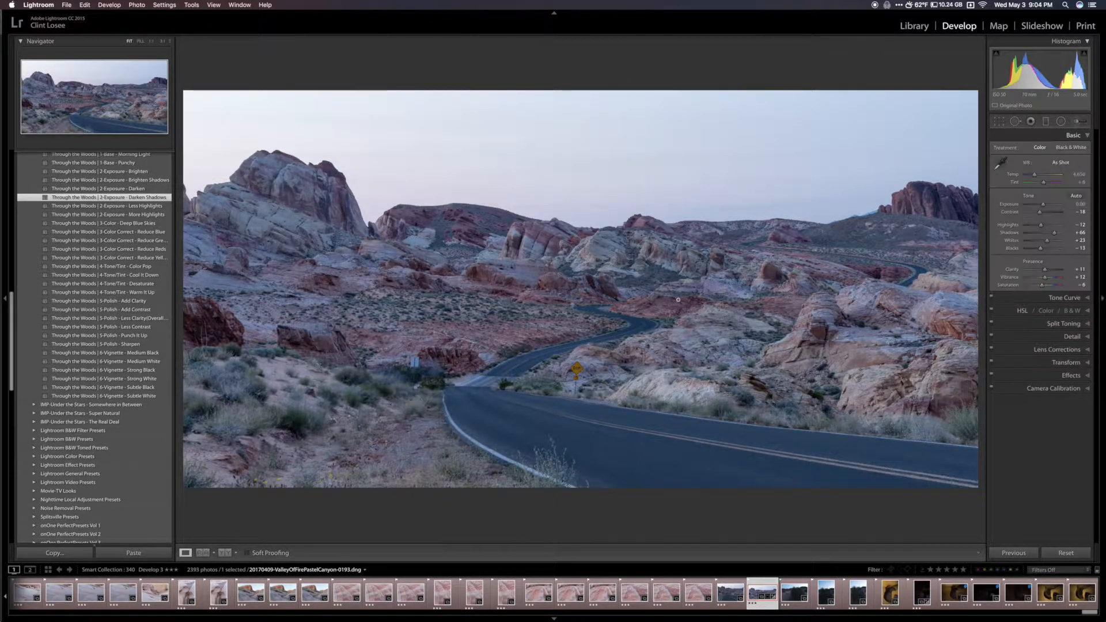
pyautogui.click(113, 293)
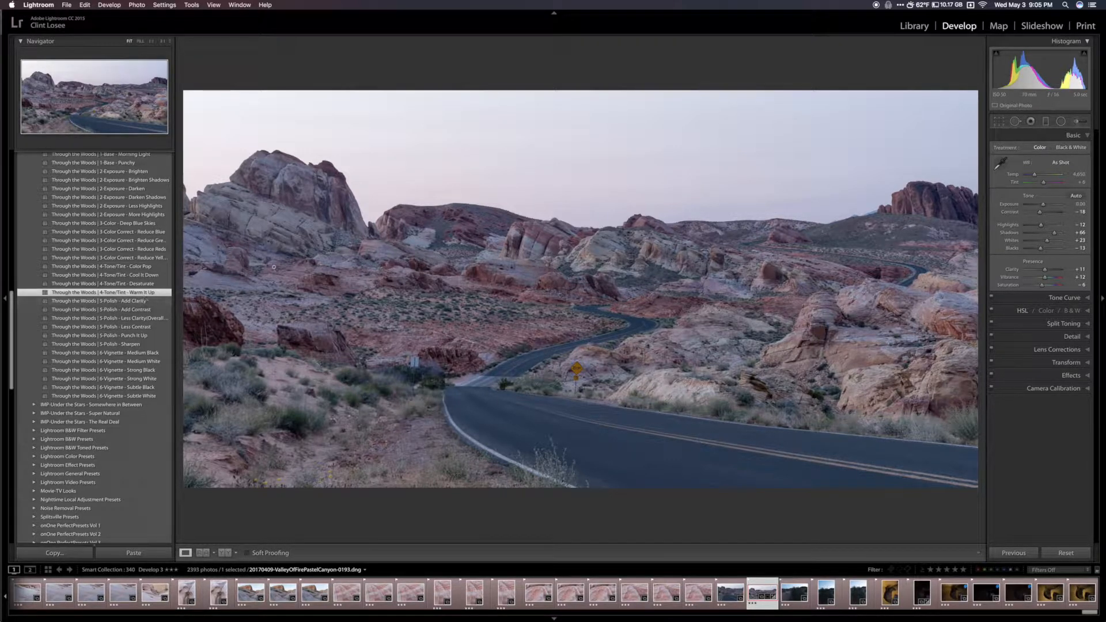
pyautogui.press('super+z')
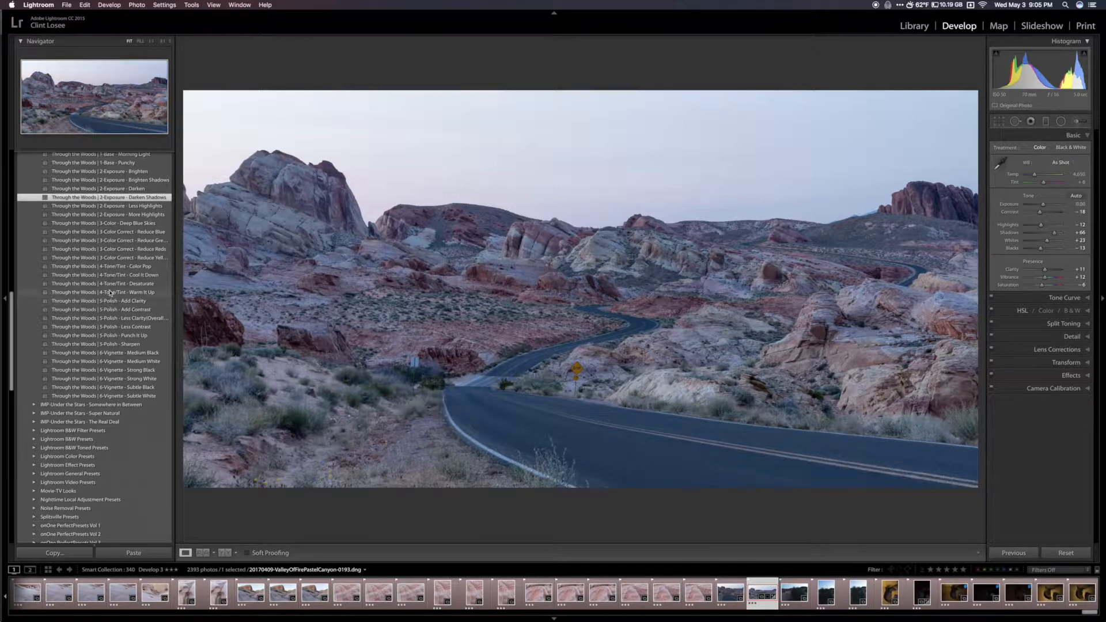
pyautogui.click(110, 293)
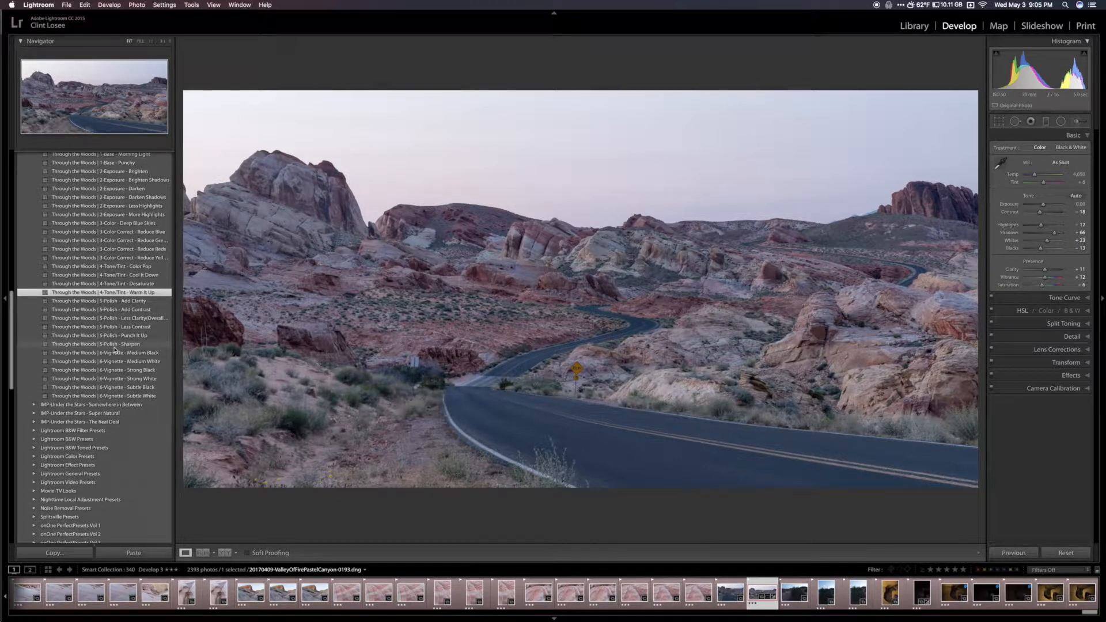
# Step: Try the 5-Polish presets Add Clarity and Less Clarity (Overall Haze) in turn, undoing each
pyautogui.click(109, 302)
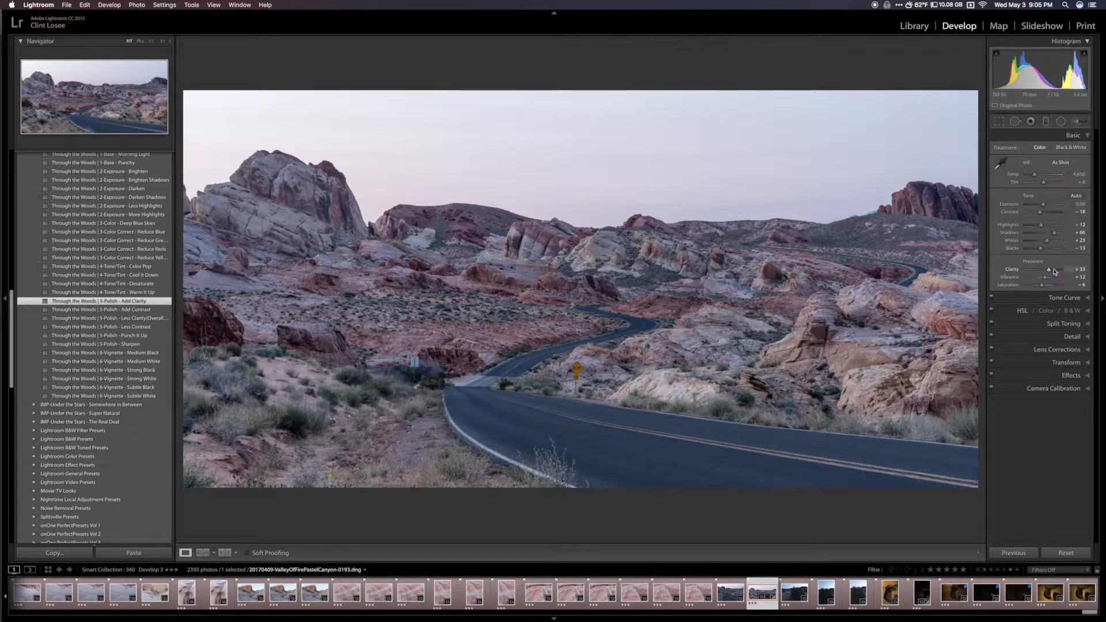
pyautogui.press('super+z')
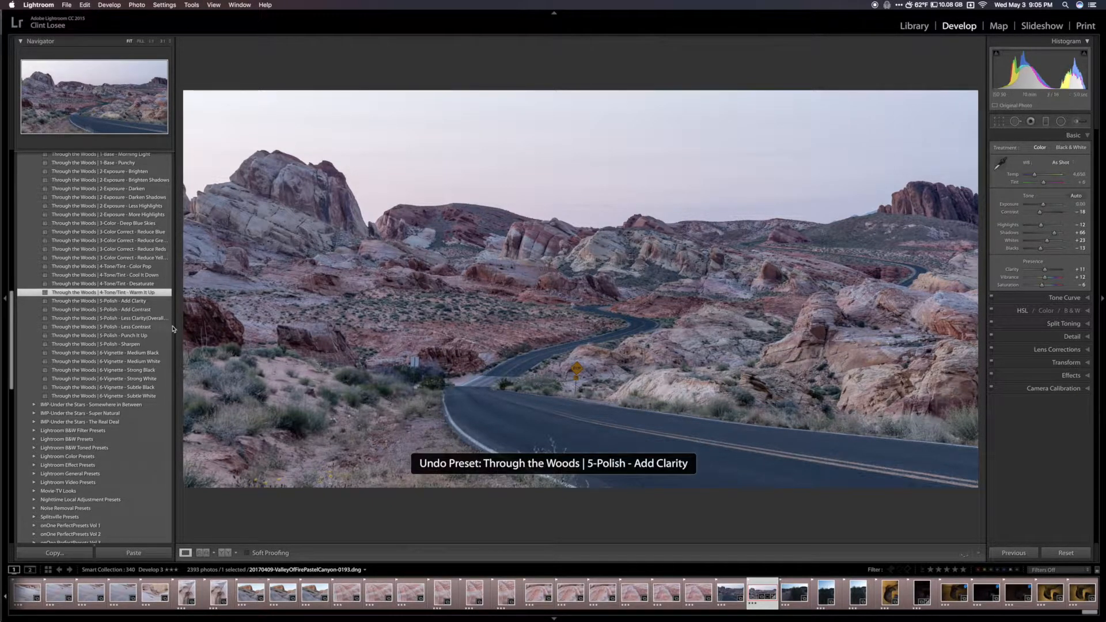
pyautogui.click(110, 319)
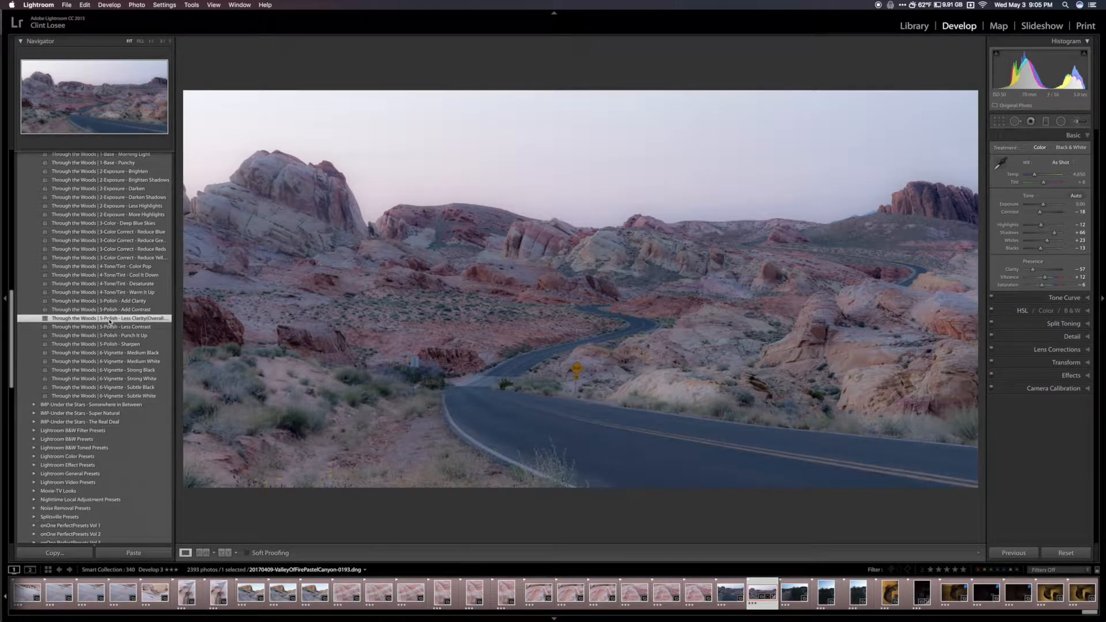
pyautogui.press('super+z')
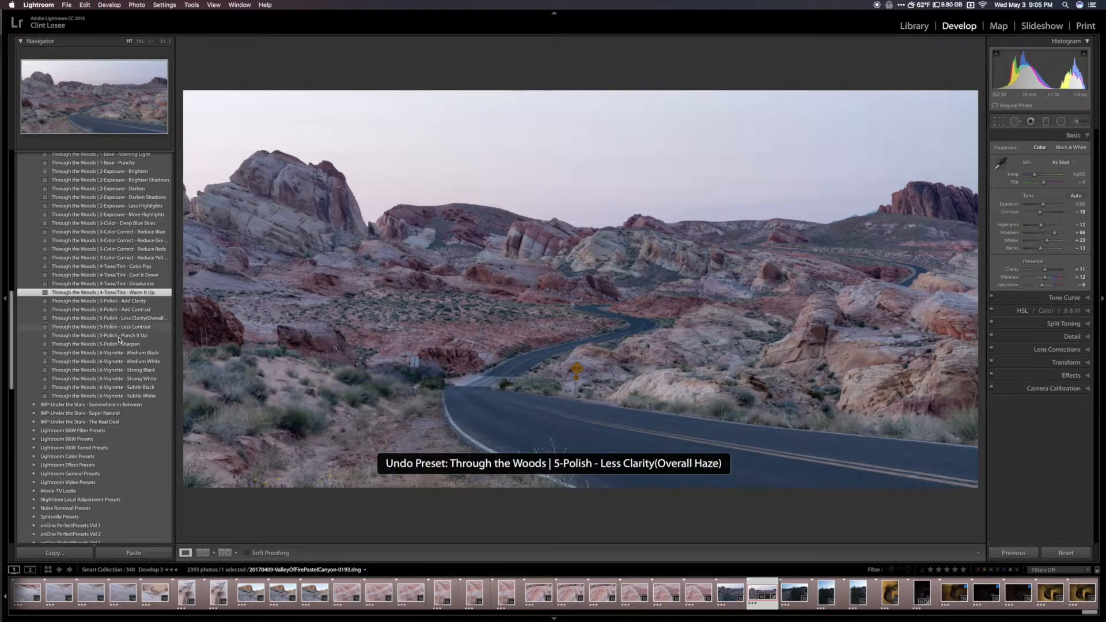
# Step: Try the 5-Polish - Punch It Up preset on the photo, then undo it
pyautogui.click(110, 336)
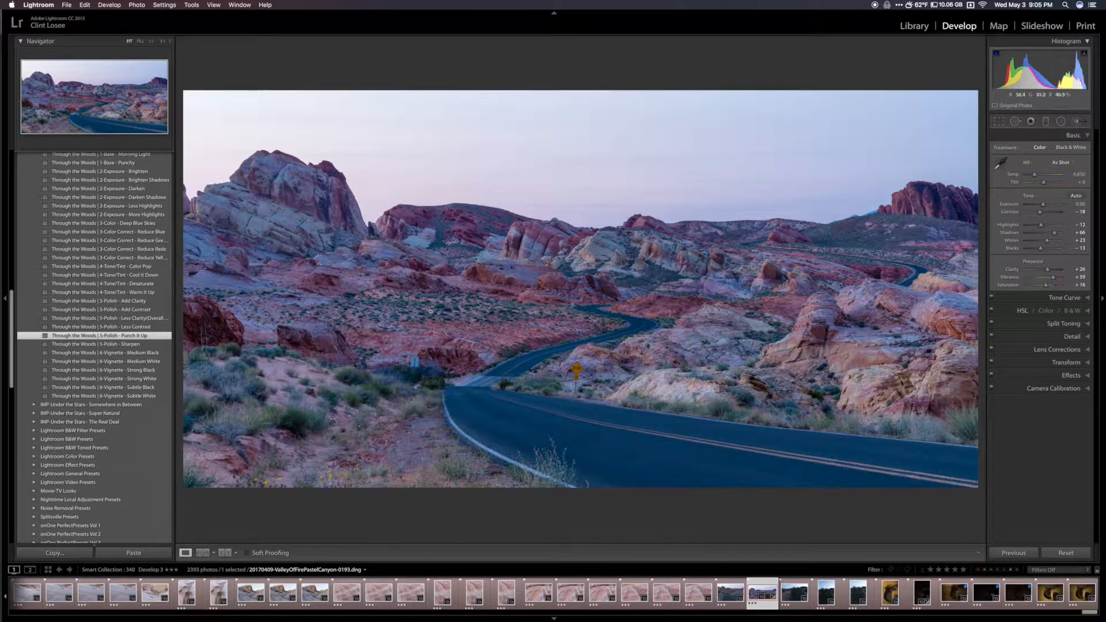
pyautogui.press('super+z')
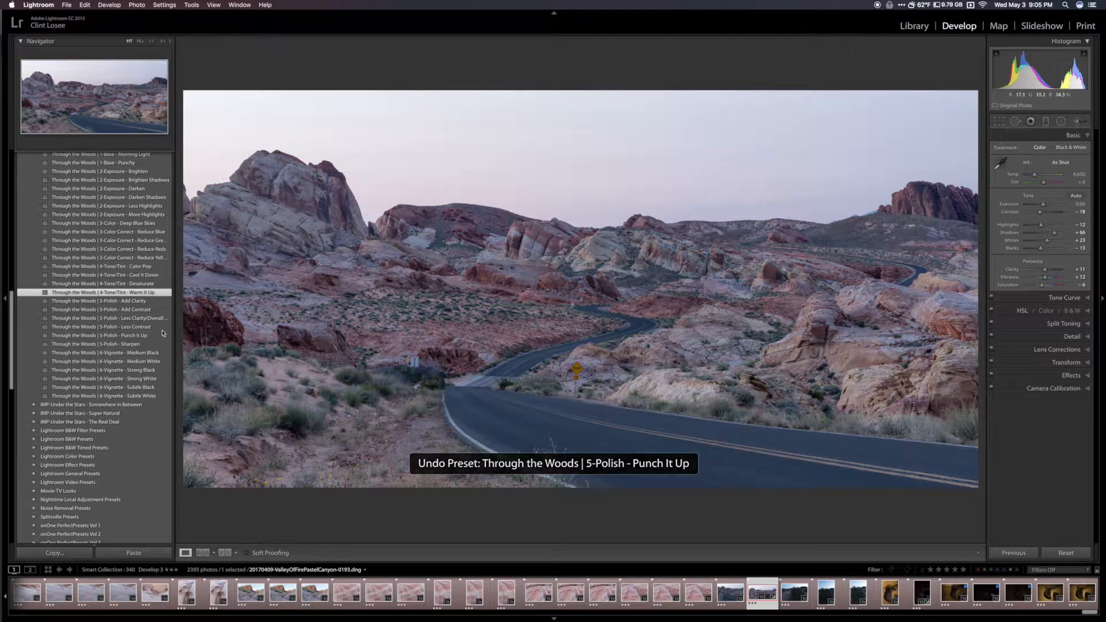
# Step: Try the 5-Polish - Add Contrast preset with Contrast lowered to about +13, then undo both changes
pyautogui.click(113, 311)
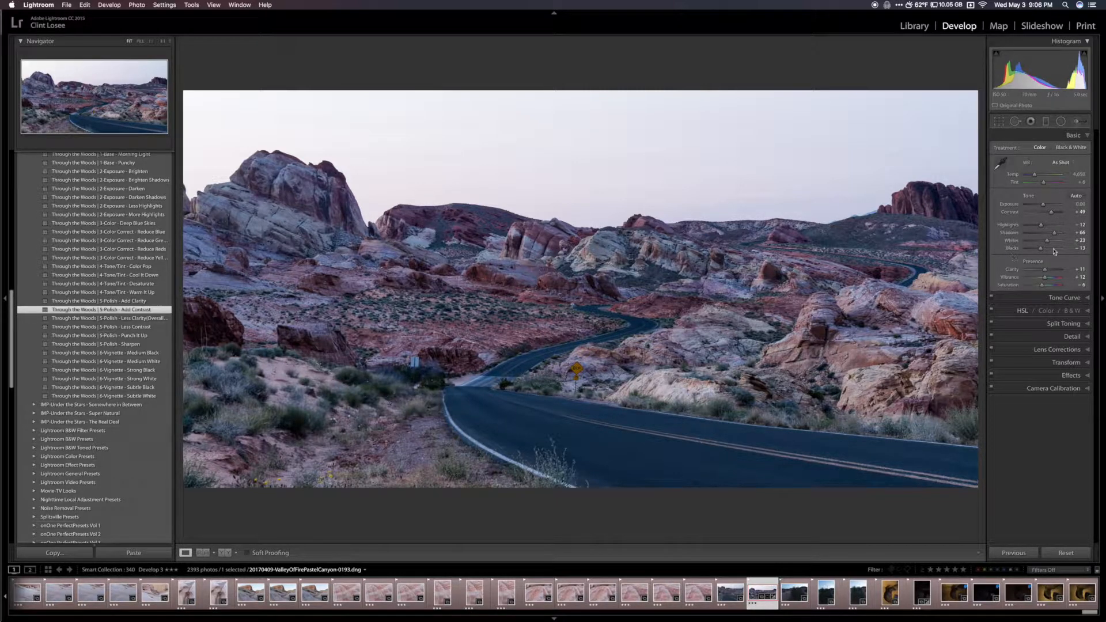
pyautogui.moveTo(1052, 215); pyautogui.dragTo(1045, 216)
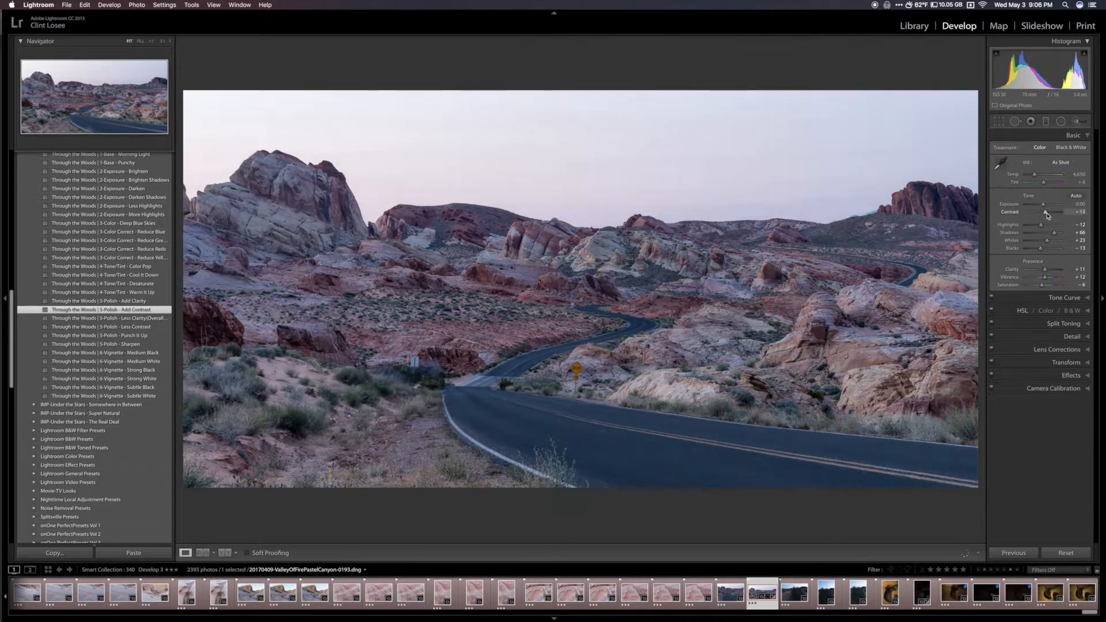
pyautogui.press('super+z')
pyautogui.press('super+z')
pyautogui.press('super+z')
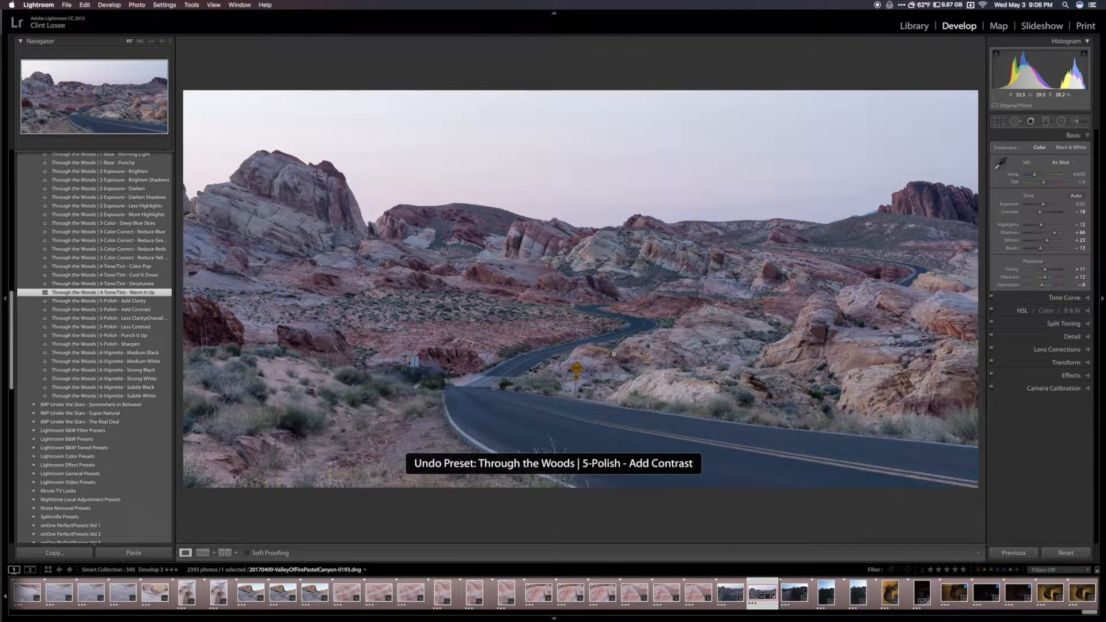
# Step: Apply the 5-Polish - Add Clarity preset to the photo
pyautogui.click(114, 302)
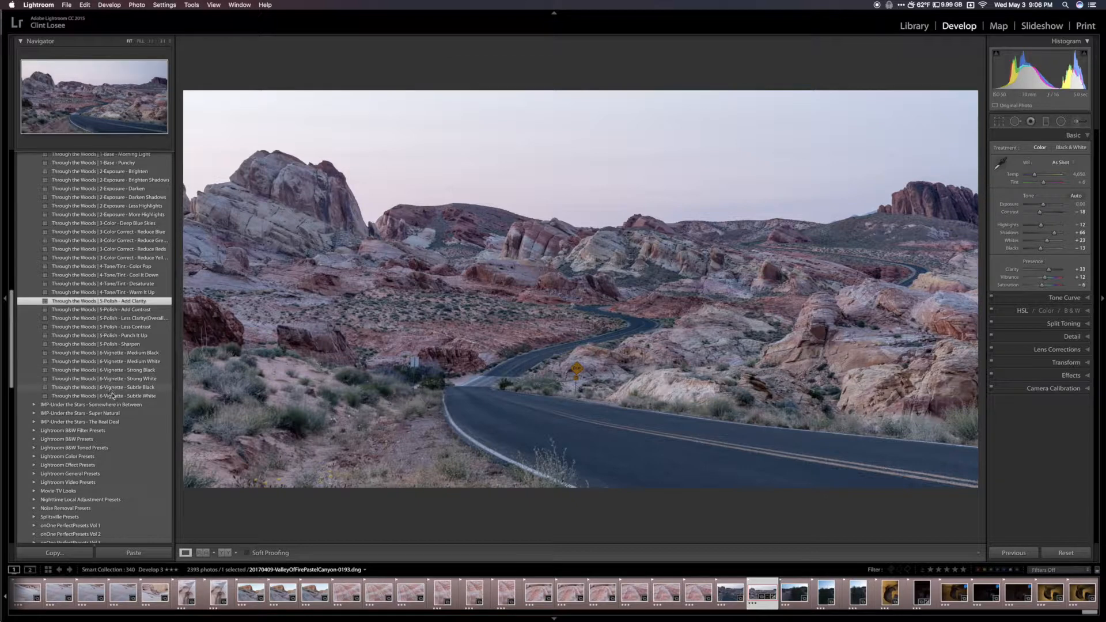
# Step: Try the 6-Vignette presets Medium Black, Subtle Black and Strong Black in turn, checking the vignette settings and undoing each
pyautogui.click(116, 353)
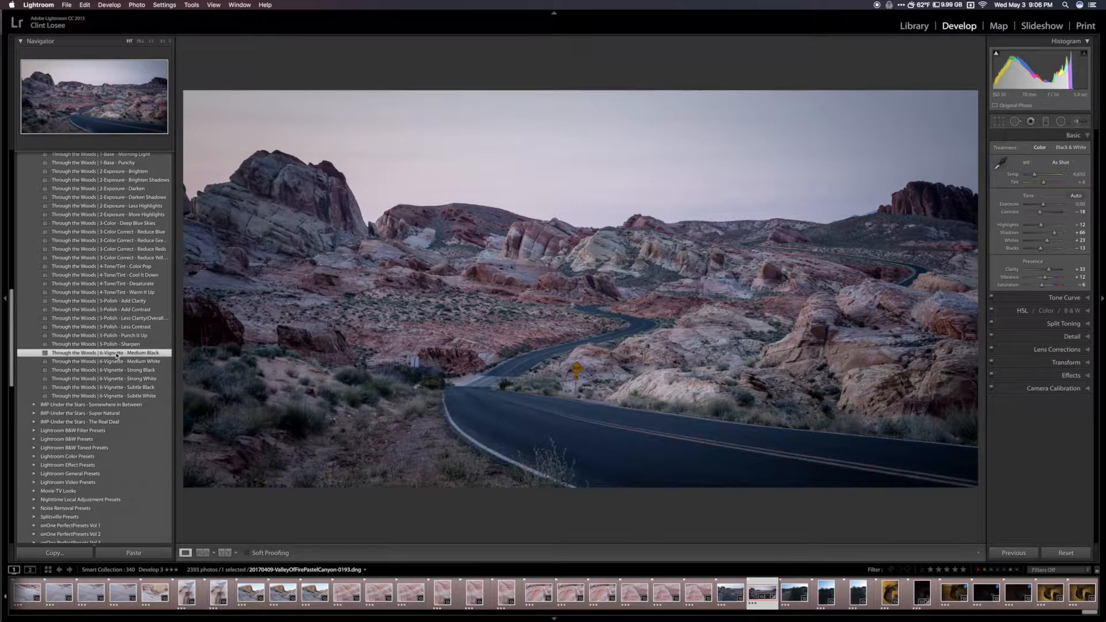
pyautogui.click(1026, 378)
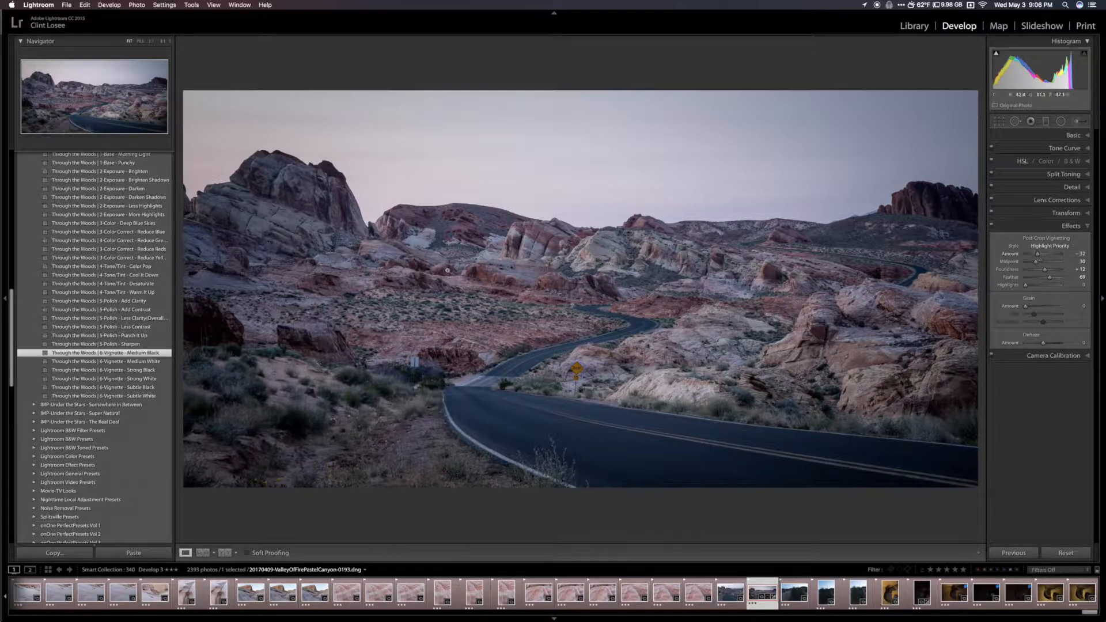
pyautogui.press('super+z')
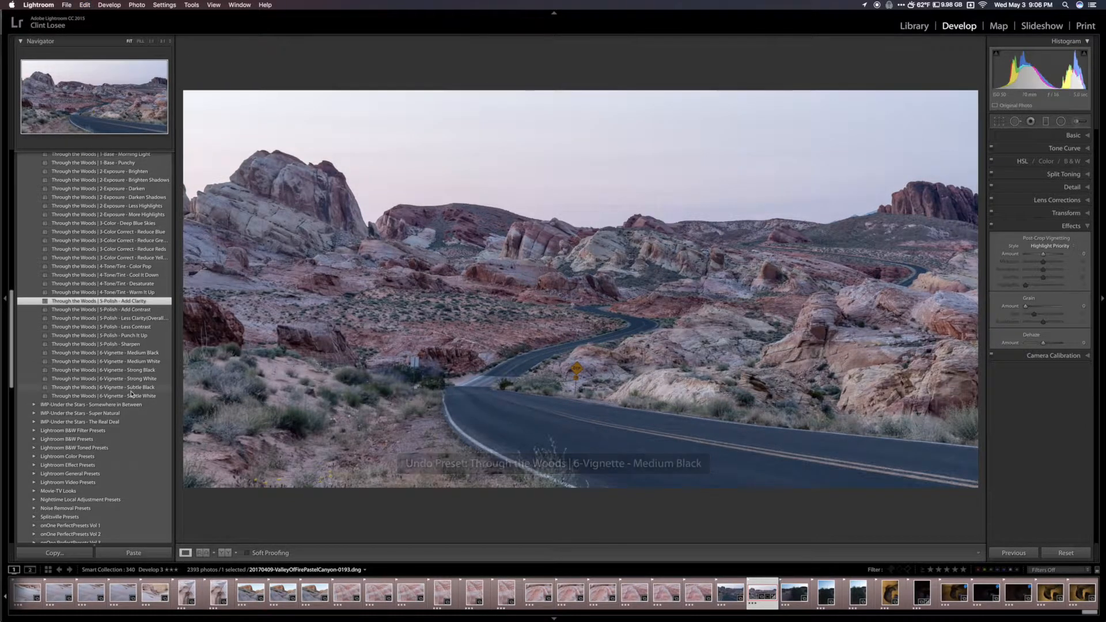
pyautogui.click(117, 388)
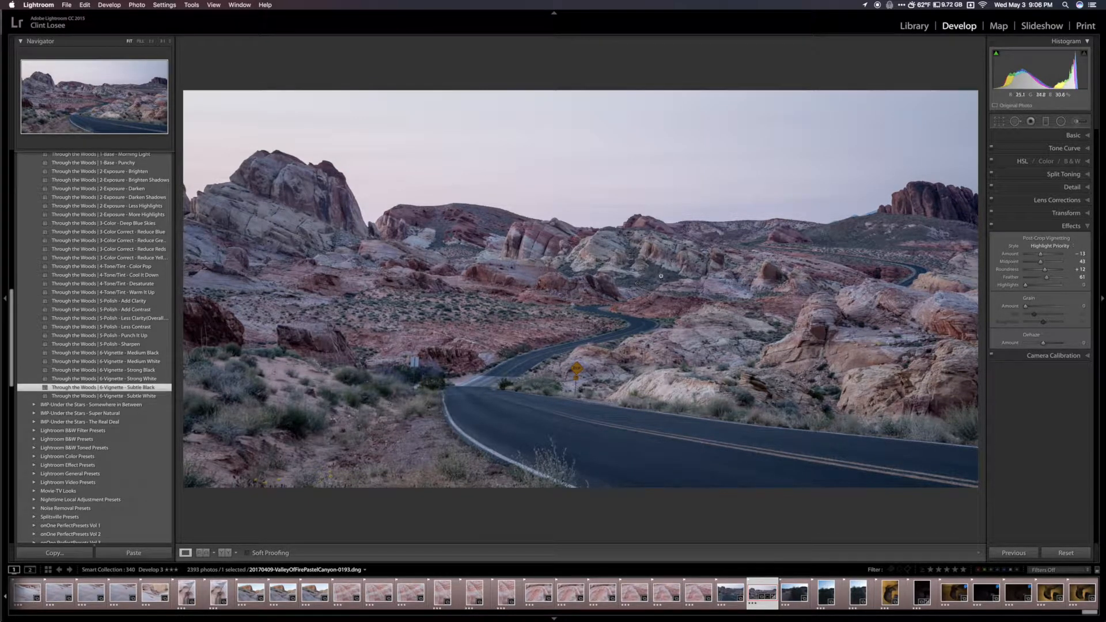
pyautogui.press('super+z')
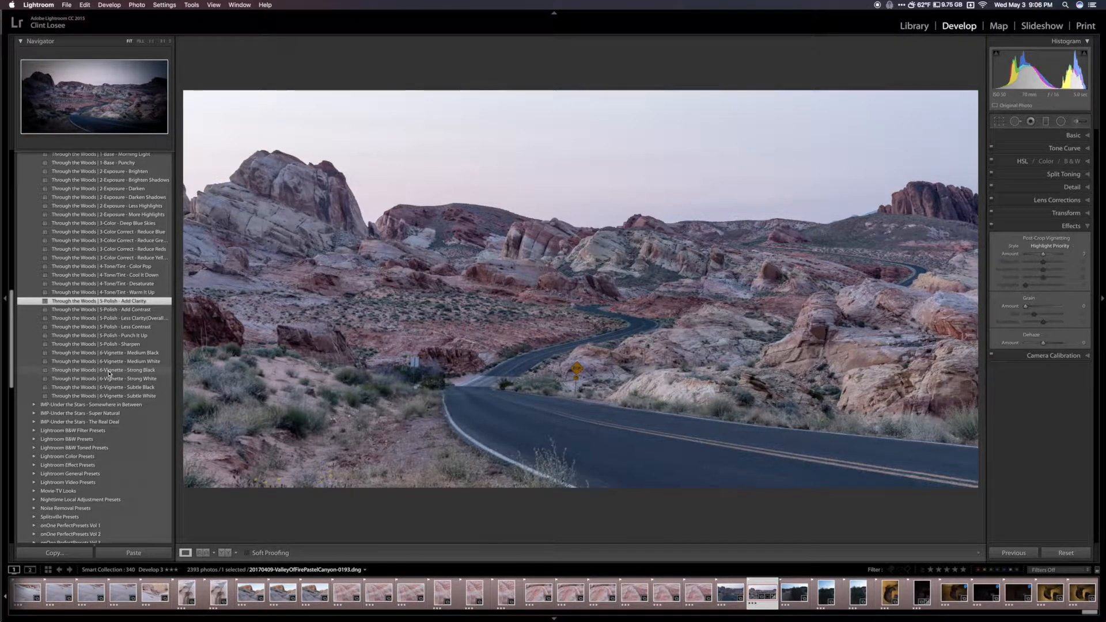
pyautogui.click(108, 372)
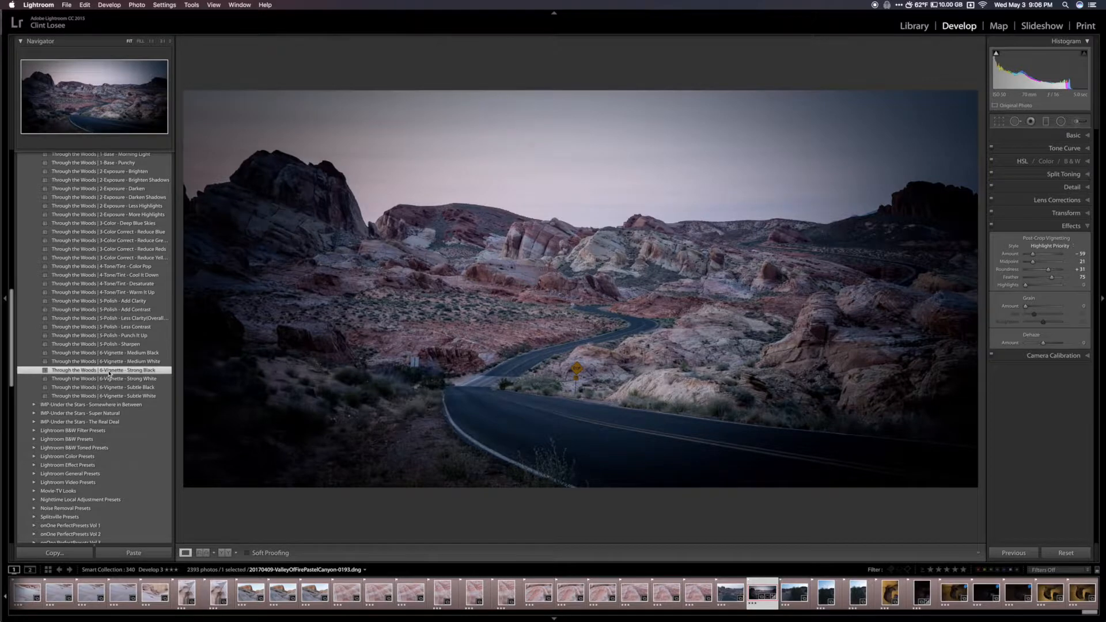
pyautogui.press('super+z')
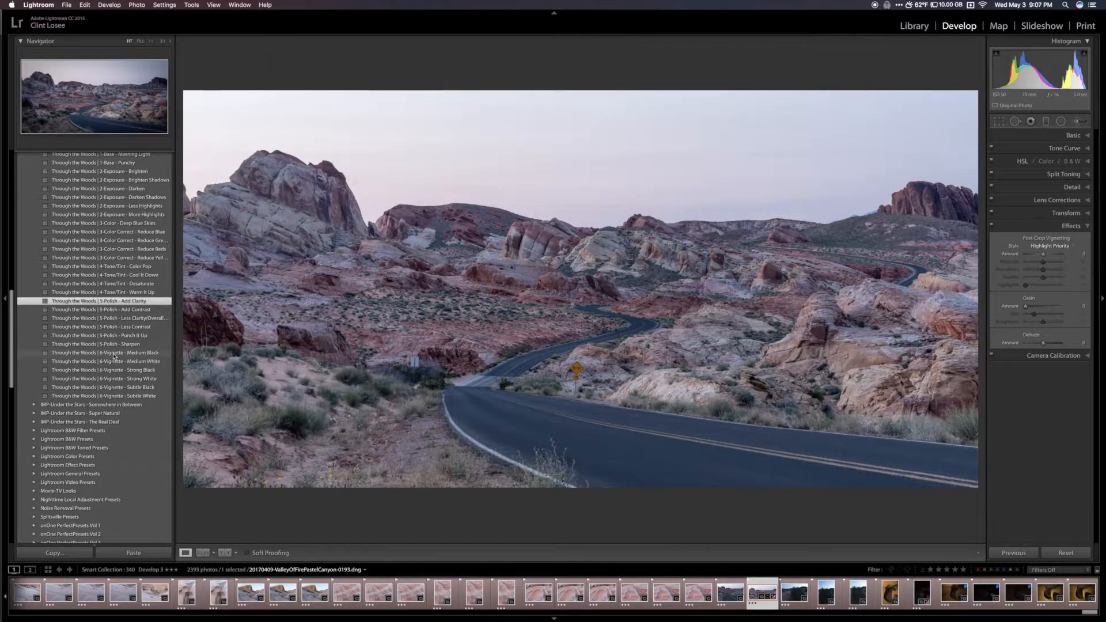
# Step: Apply the 6-Vignette - Medium Black preset, soften it to Amount -20, Midpoint 34 and Feather 72, and compare the effect off and on
pyautogui.click(112, 354)
pyautogui.moveTo(1038, 254)
pyautogui.mouseDown()
pyautogui.moveTo(1050, 277)
pyautogui.moveTo(1039, 265)
pyautogui.mouseUp()
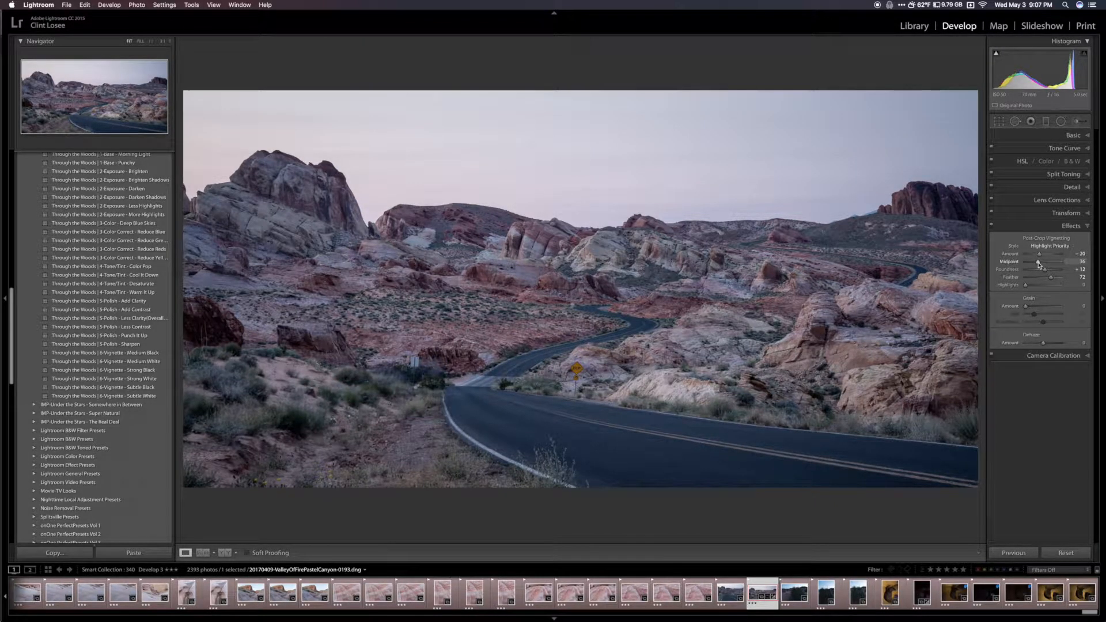
pyautogui.click(991, 226)
pyautogui.click(991, 227)
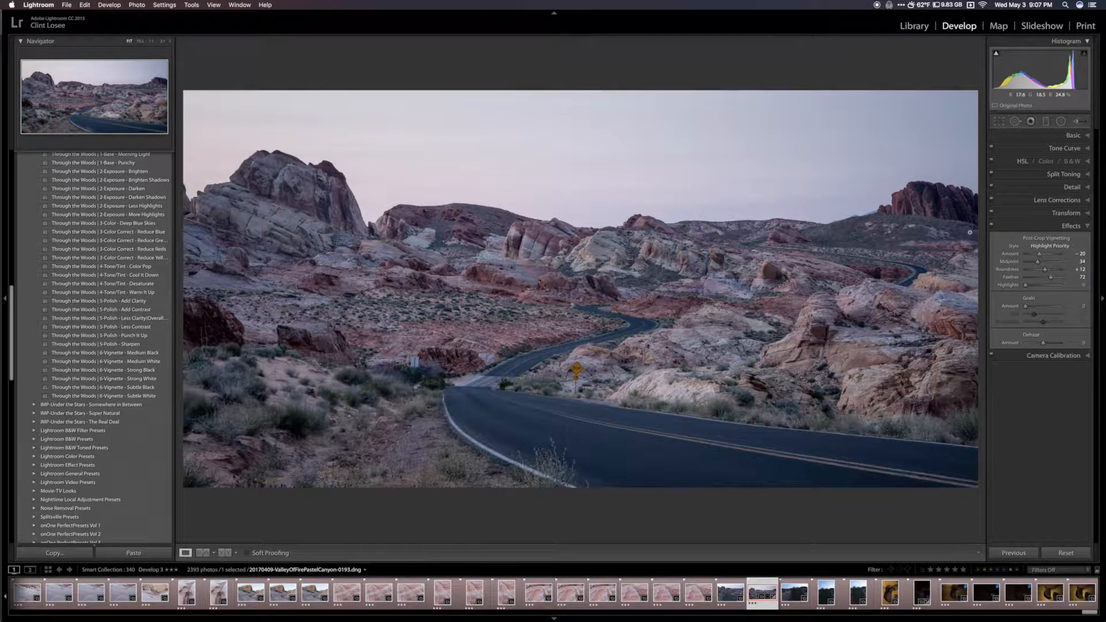
# Step: Try the 5-Polish - Sharpen preset with adjusted radius, detail and edge masking, then undo the sharpening changes
pyautogui.click(1035, 188)
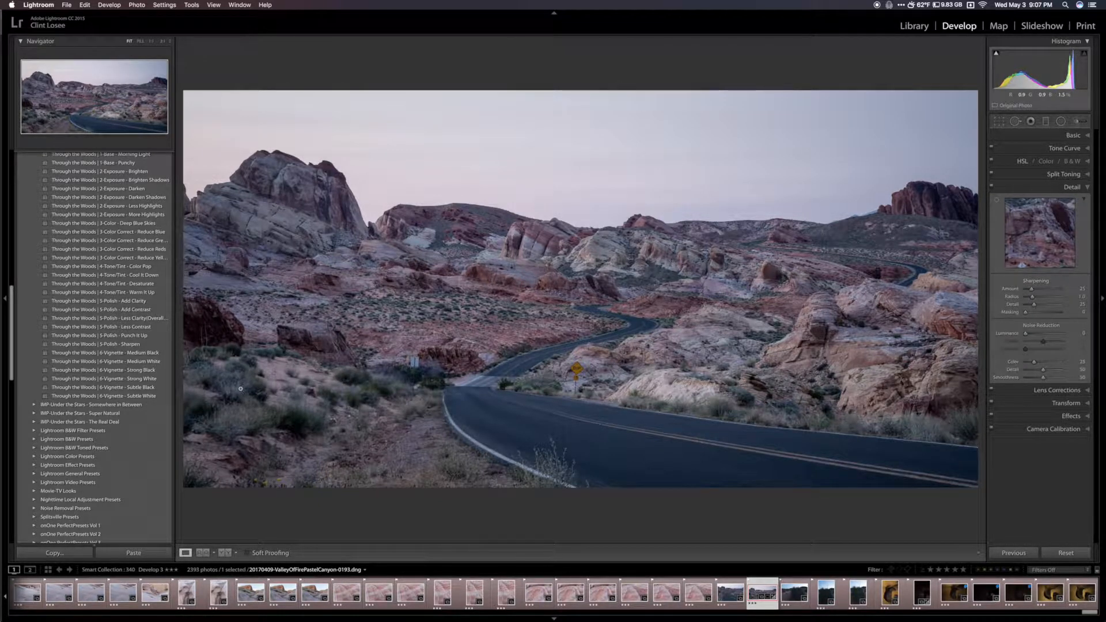
pyautogui.click(114, 345)
pyautogui.moveTo(1041, 308); pyautogui.dragTo(1043, 315)
pyautogui.press('alt')
pyautogui.press('super+z')
pyautogui.press('super+z')
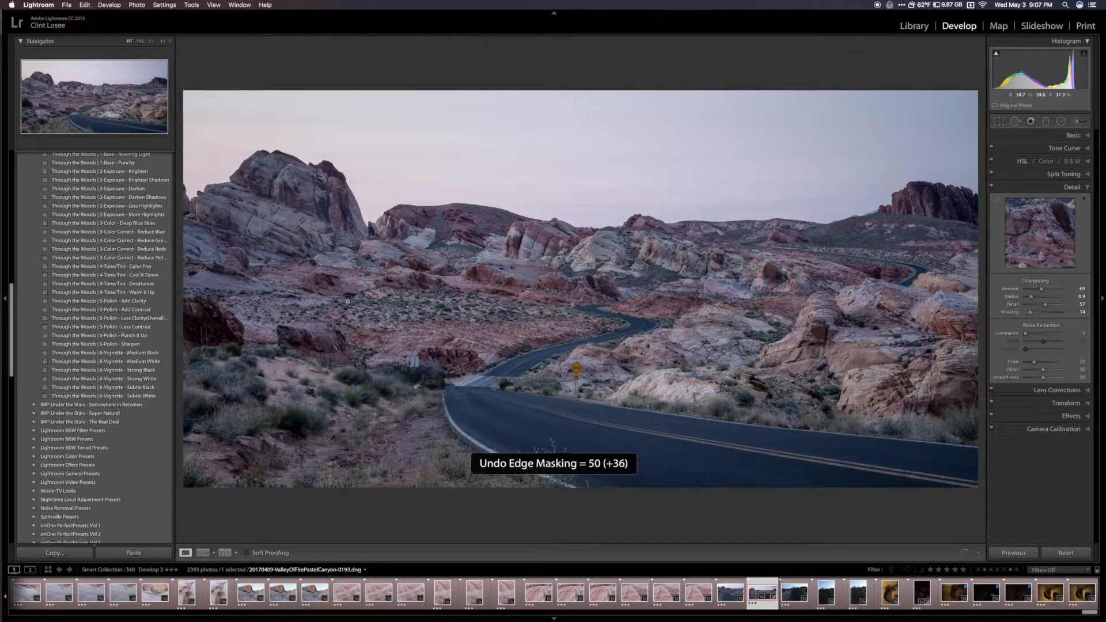
pyautogui.press('super+z')
pyautogui.press('super+z')
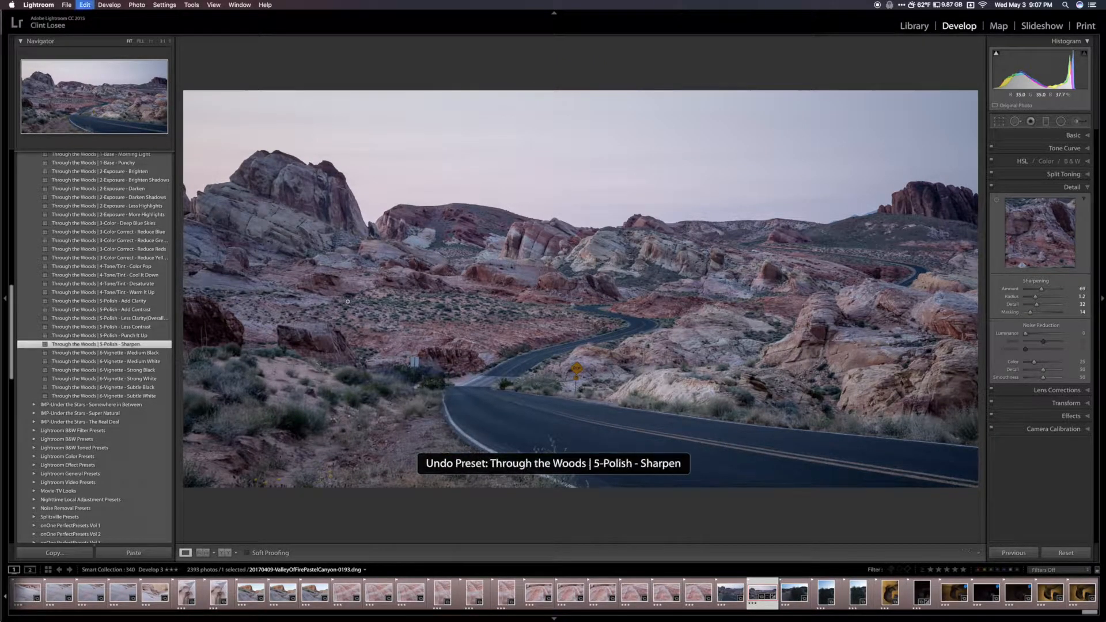
# Step: Compare the edited photo with its unedited Before version
pyautogui.scroll(3, 118, 288)
pyautogui.scroll(2, 115, 219)
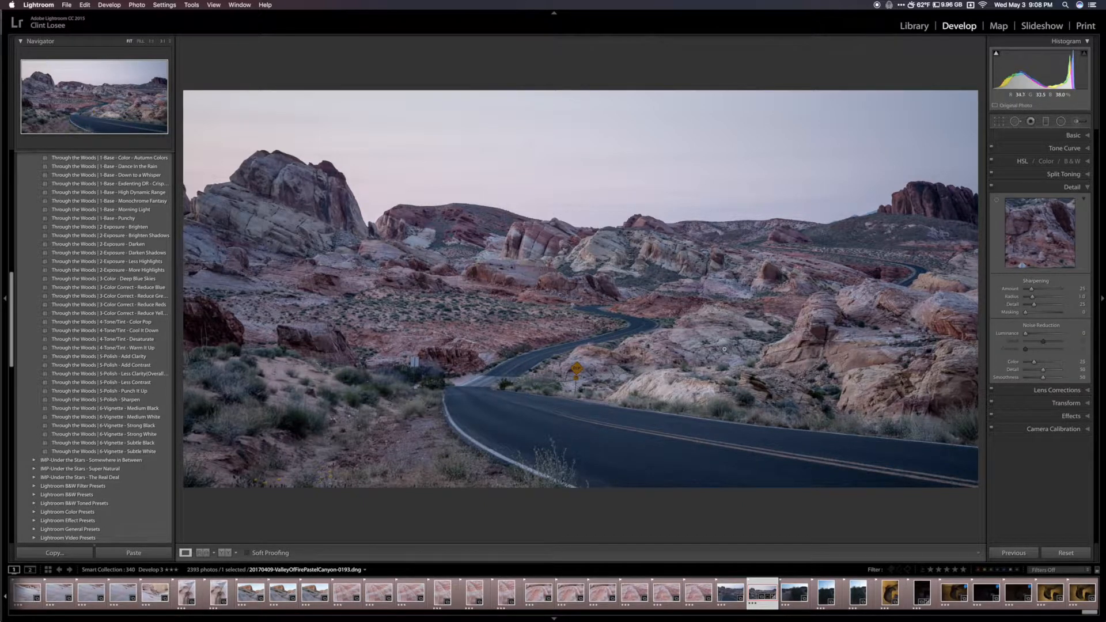
pyautogui.press('\\')
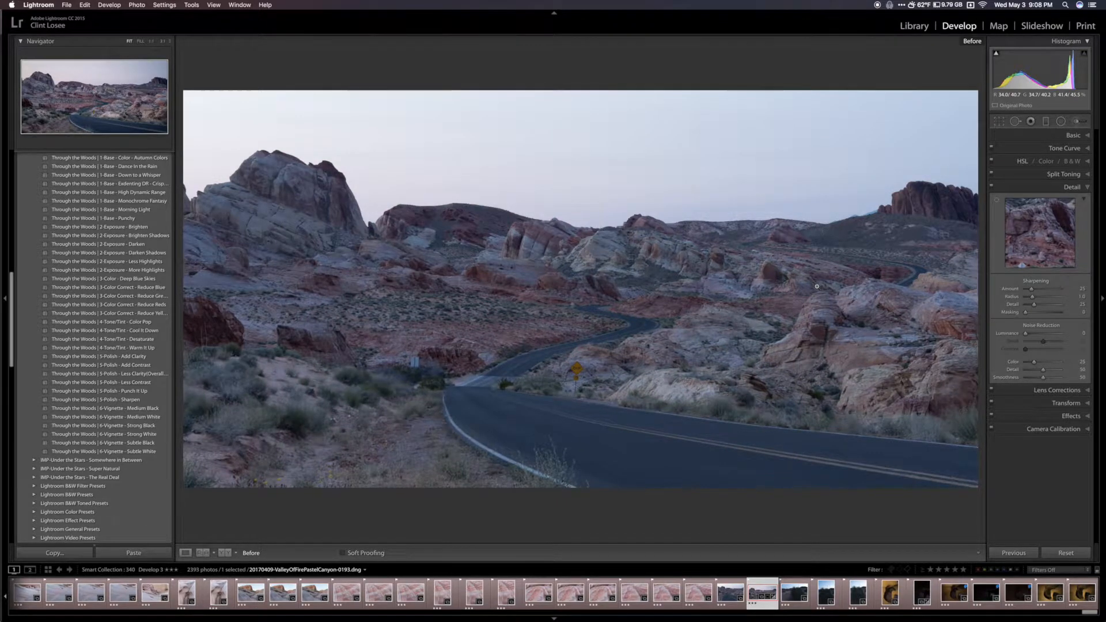
pyautogui.press('\\')
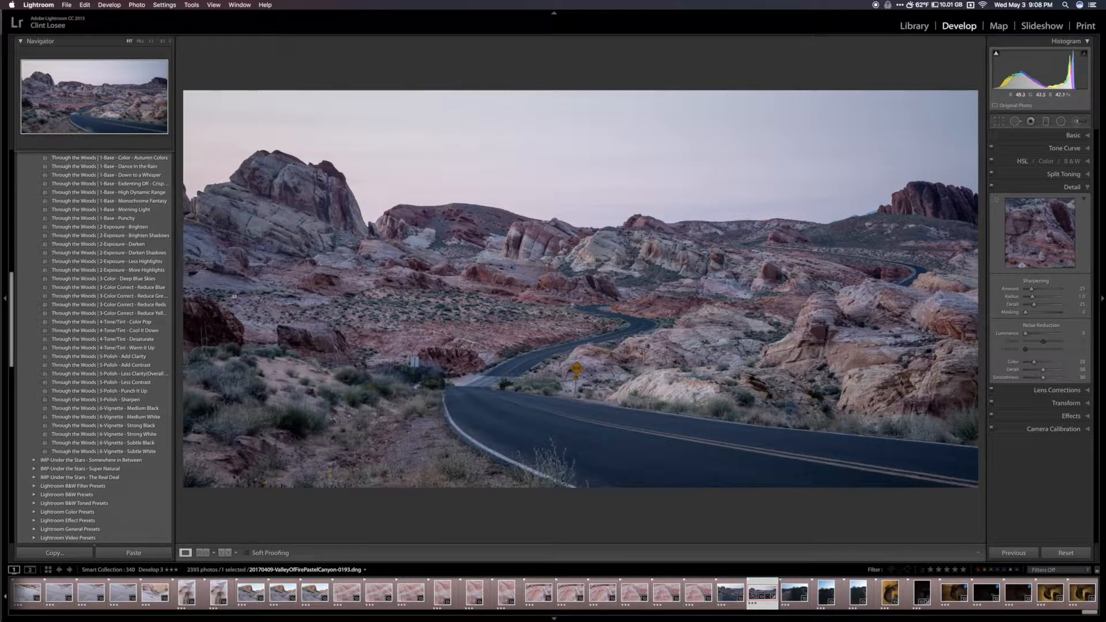
# Step: Revert the photo to the latest Crop Rectangle history state, before any presets were applied
pyautogui.scroll(1, 111, 231)
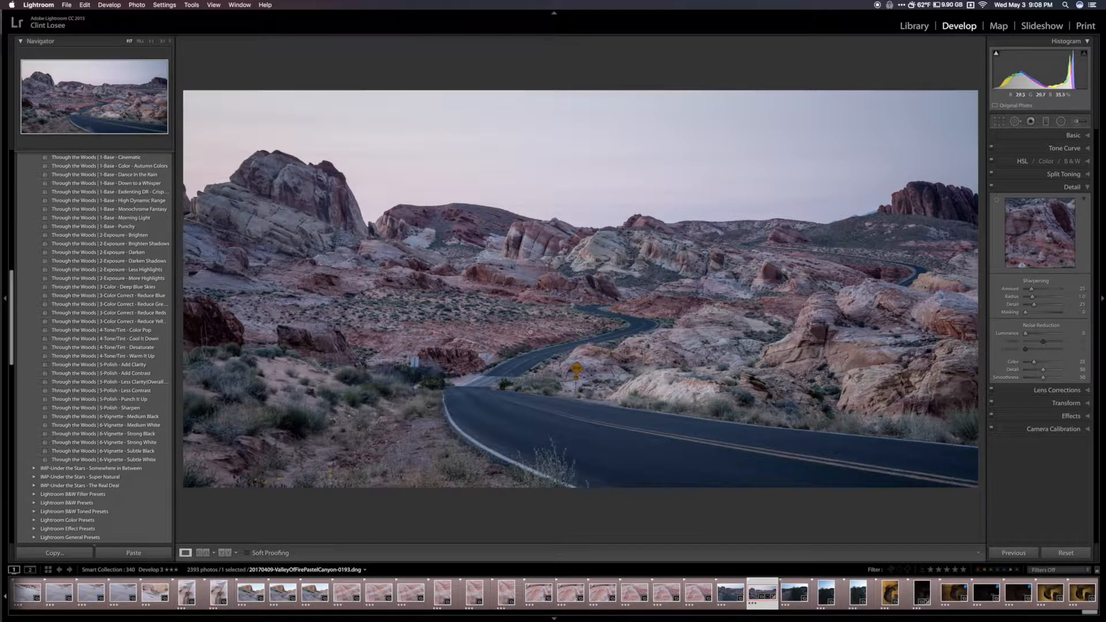
pyautogui.scroll(-5, 97, 370)
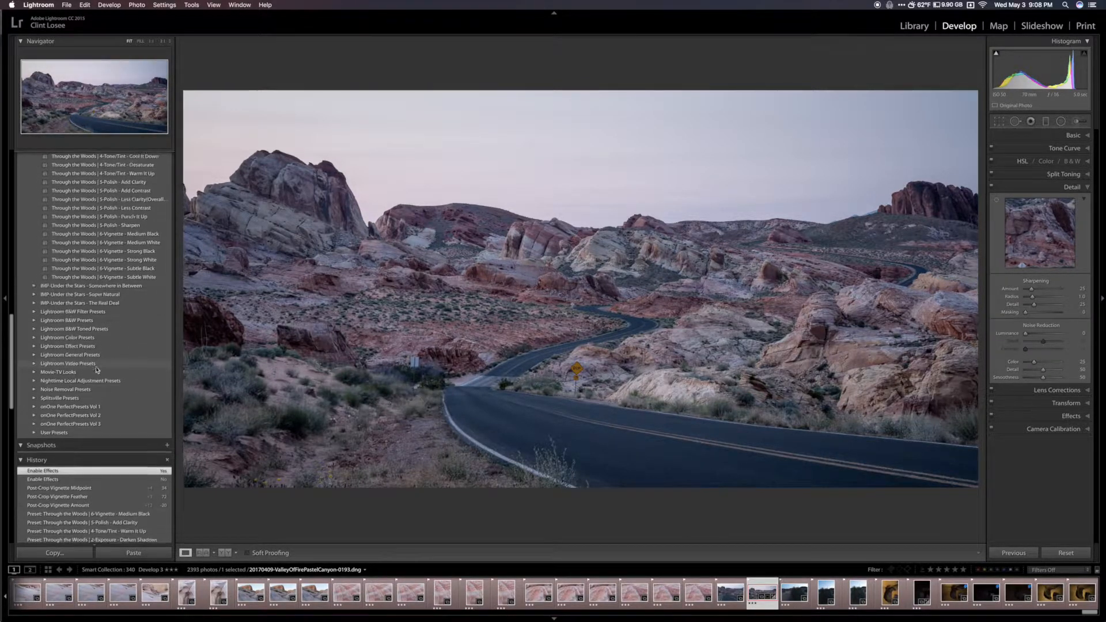
pyautogui.scroll(-2, 97, 370)
pyautogui.scroll(-1, 45, 406)
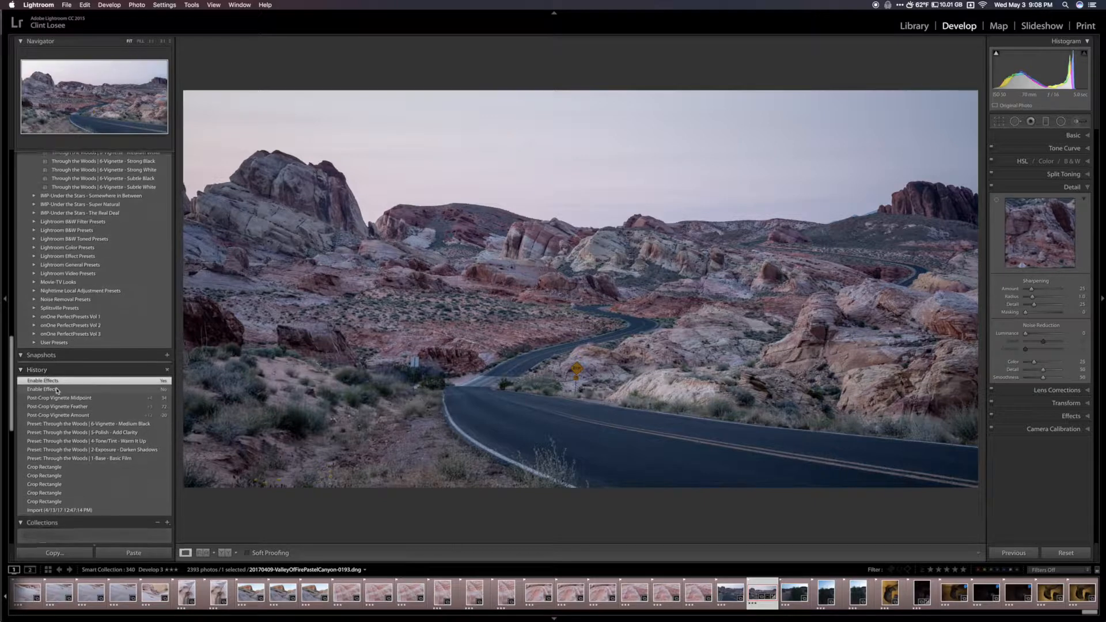
pyautogui.click(52, 466)
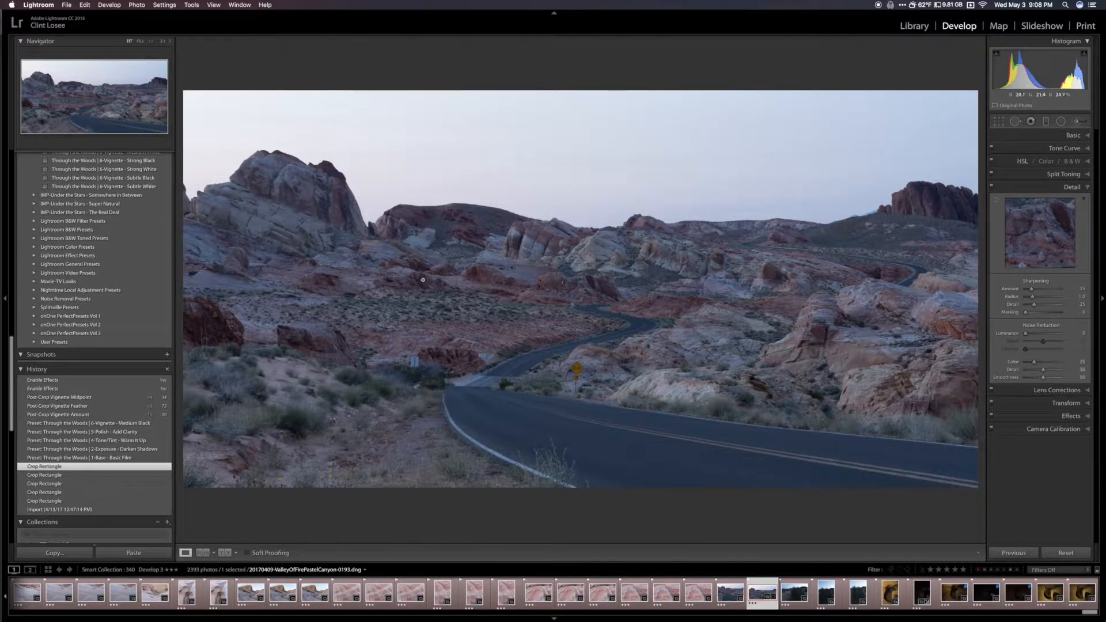
# Step: Apply the Through the Woods 0-All In One preset "Shine Into the S..." to the photo
pyautogui.scroll(8, 80, 333)
pyautogui.scroll(2, 79, 333)
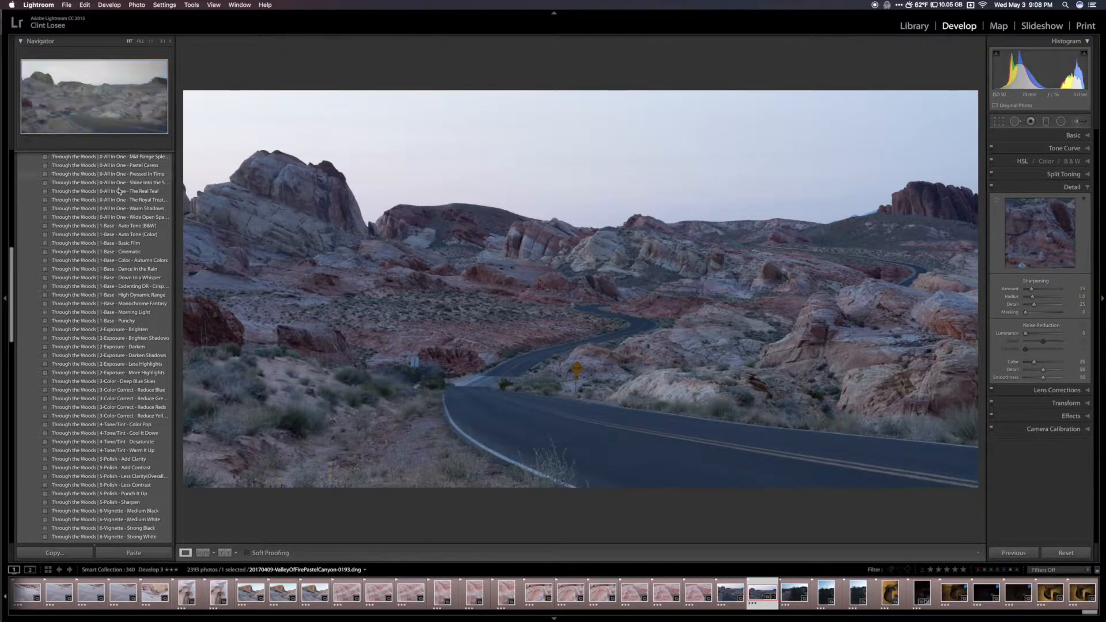
pyautogui.scroll(3, 121, 185)
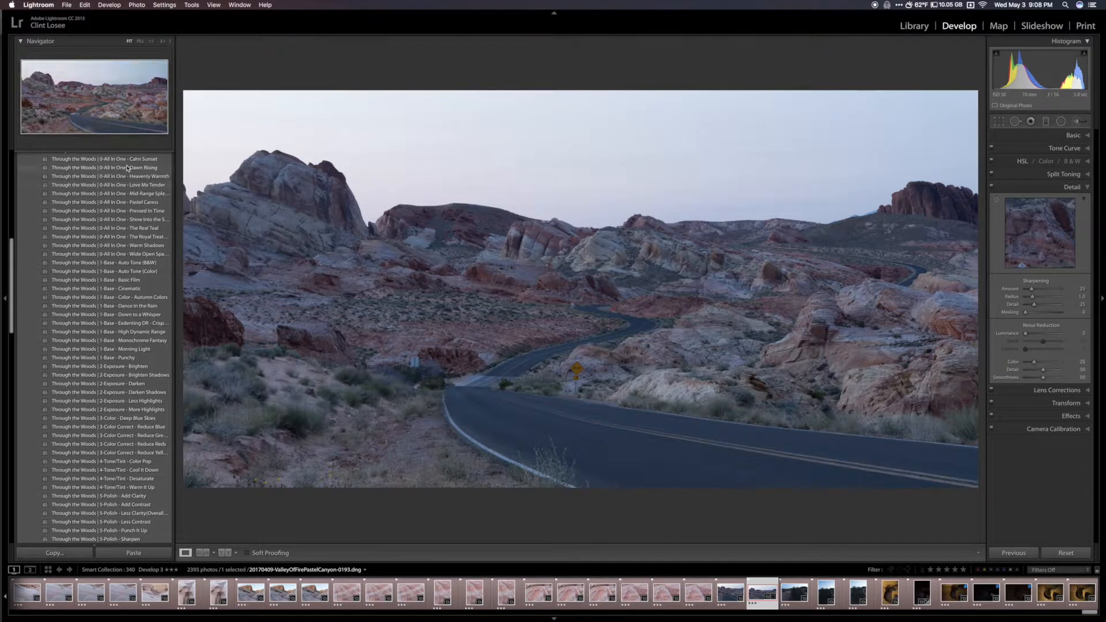
pyautogui.scroll(1, 126, 173)
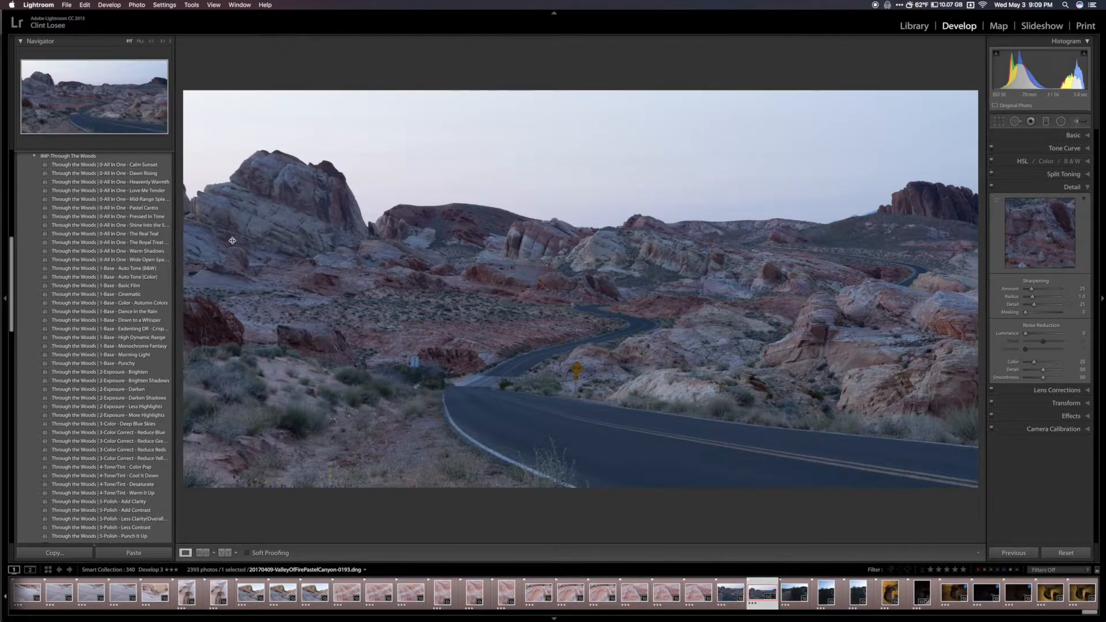
pyautogui.click(82, 225)
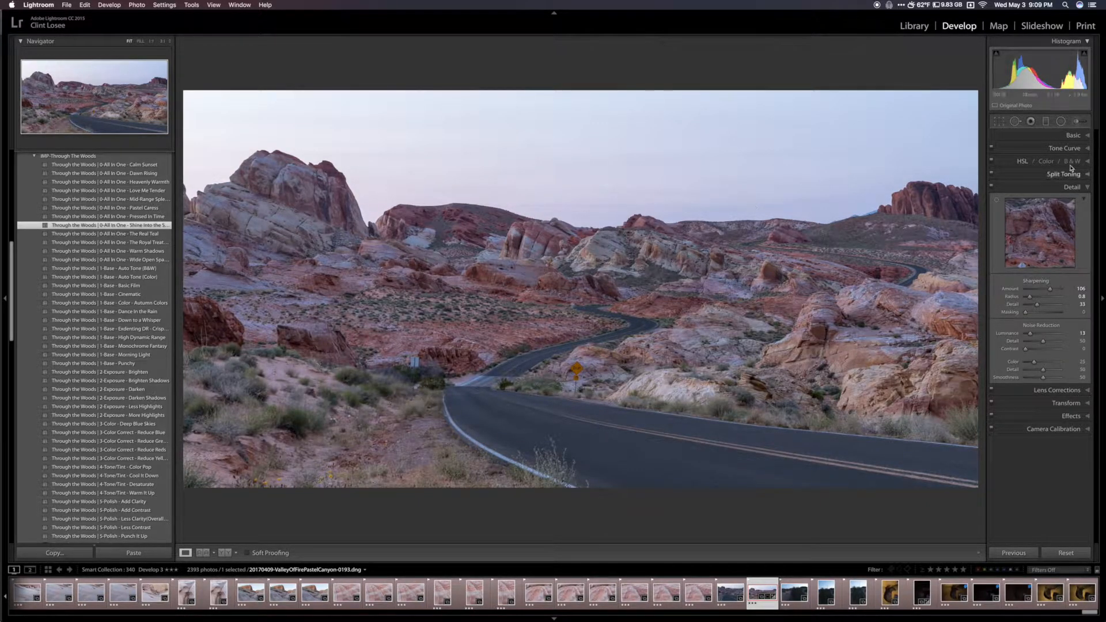
# Step: Try the Auto white balance setting in the Basic adjustments, then undo it
pyautogui.click(1049, 136)
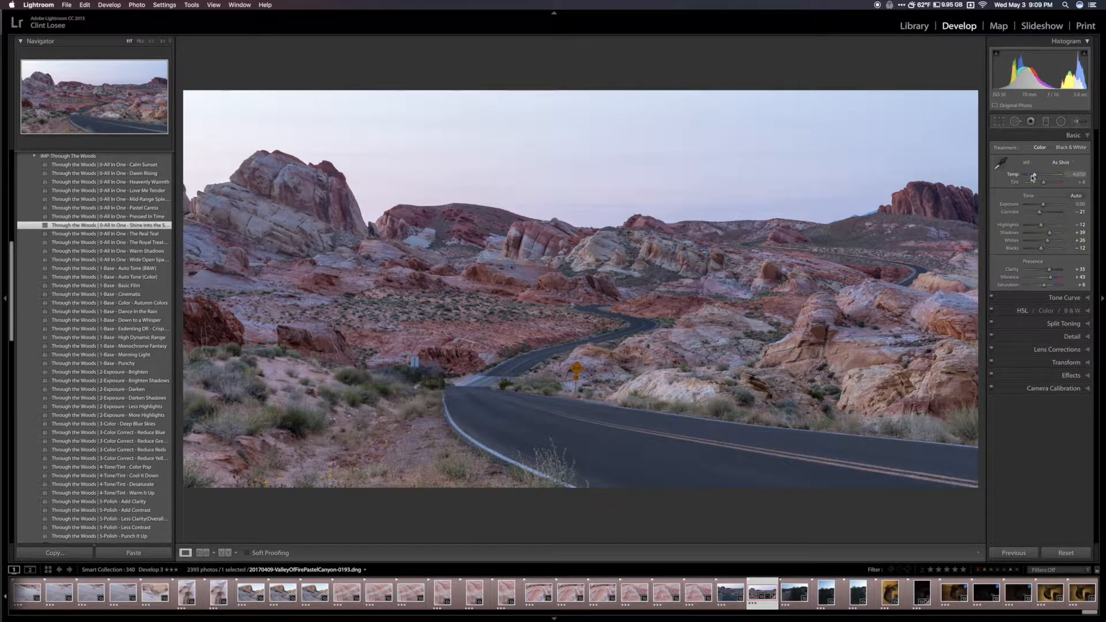
pyautogui.click(1060, 164)
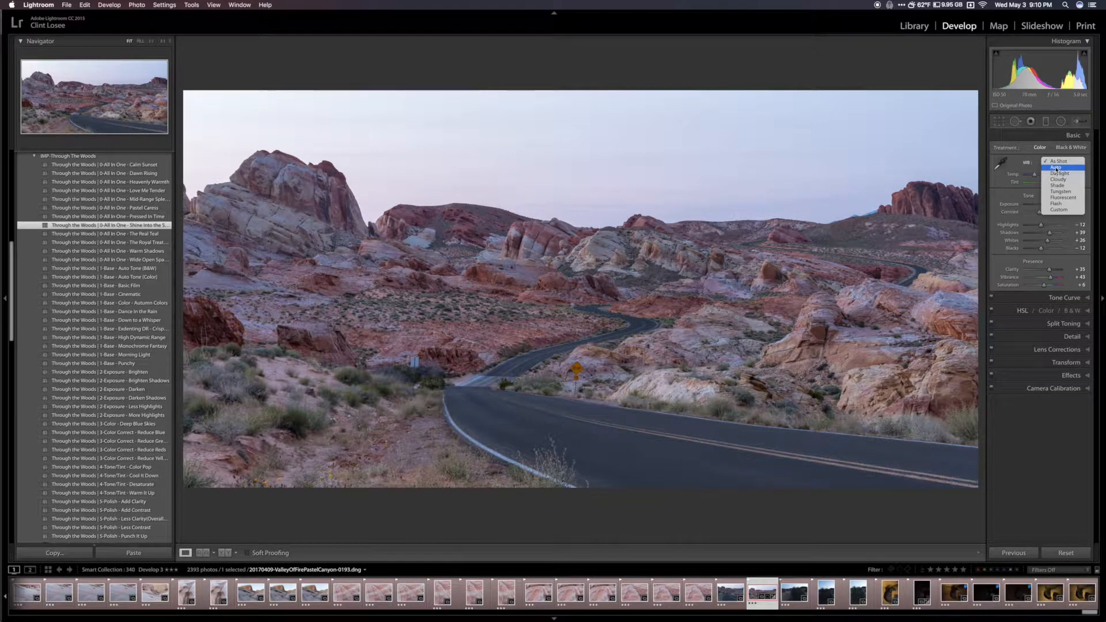
pyautogui.click(1056, 168)
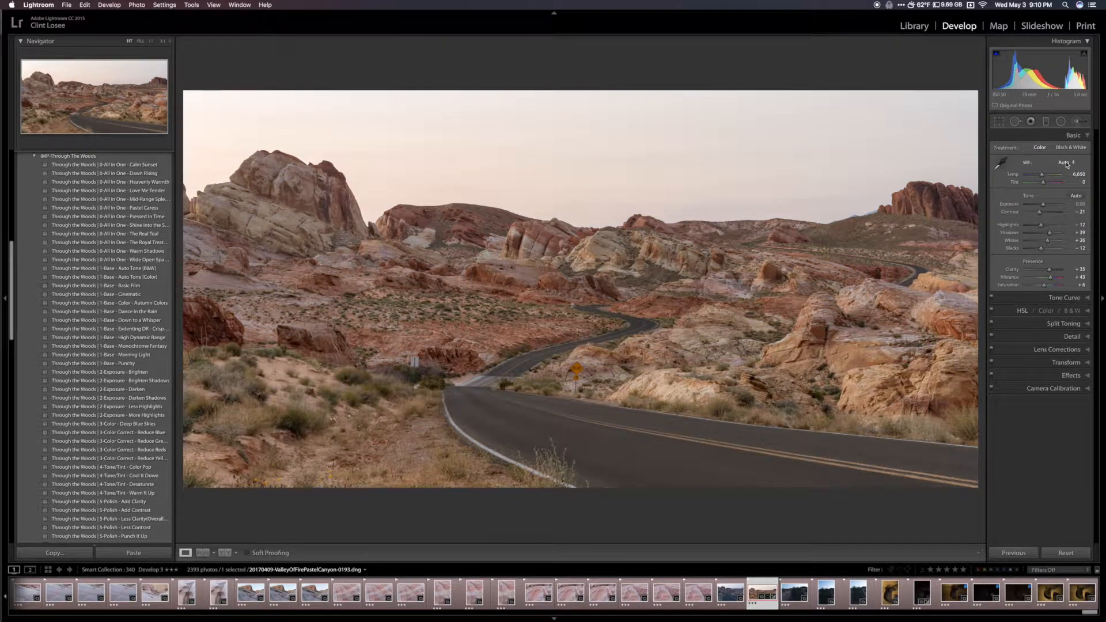
pyautogui.press('super+z')
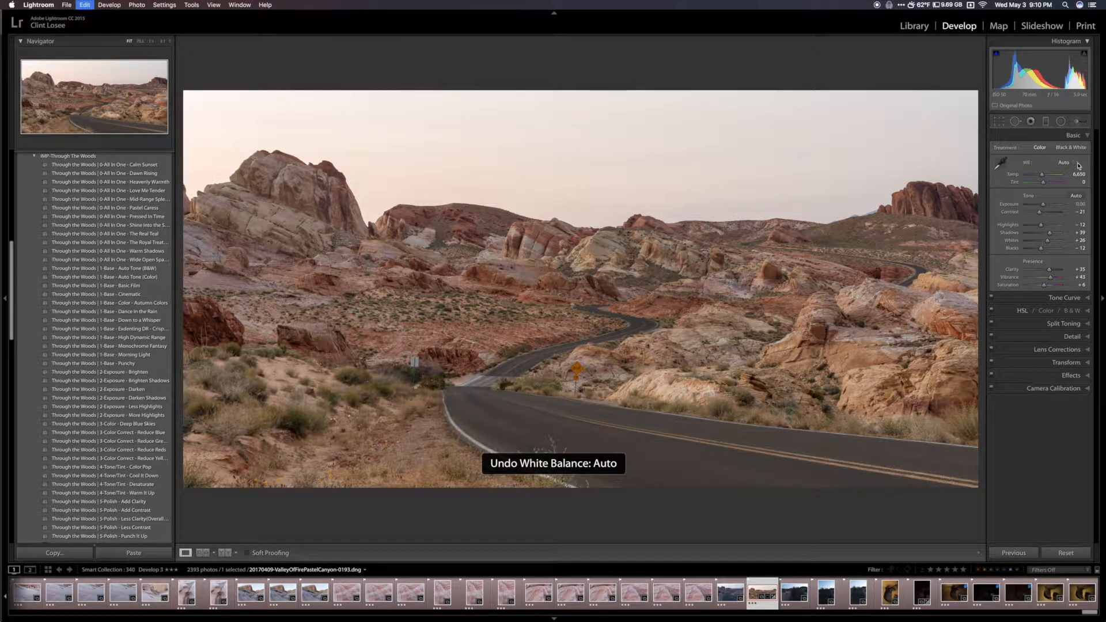
# Step: Set the white balance temperature to 4,892 and lower Highlights to about -56
pyautogui.moveTo(1041, 175); pyautogui.dragTo(1038, 177)
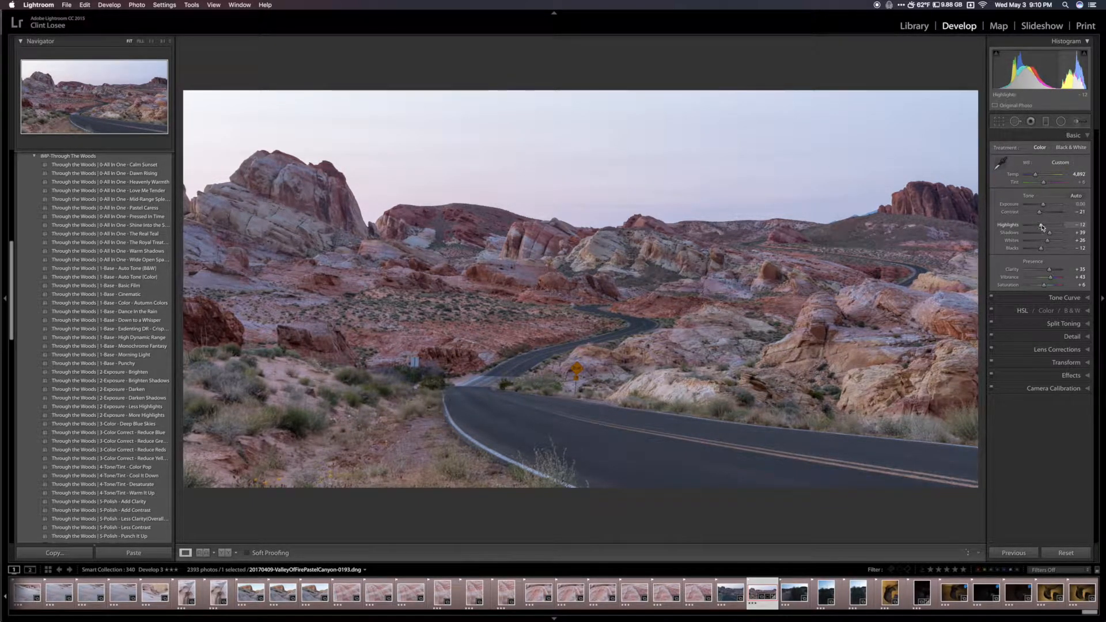
pyautogui.moveTo(1042, 226); pyautogui.dragTo(1033, 228)
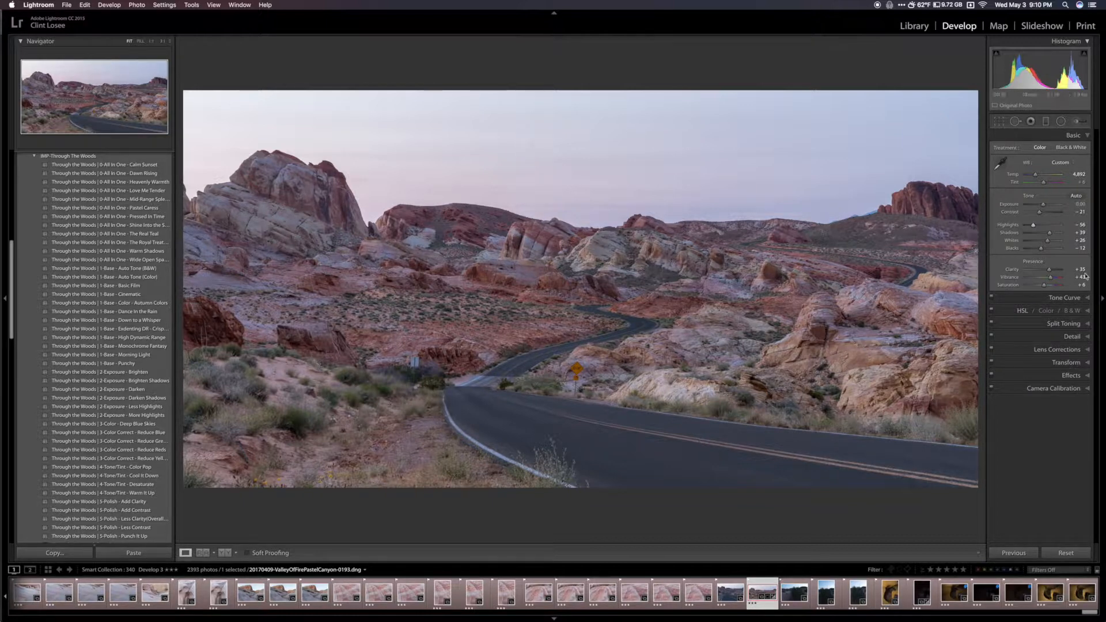
# Step: Set Shadows to +25, Whites to +42, Blacks to -10 and Saturation to +10 in the Basic adjustments
pyautogui.moveTo(1050, 234); pyautogui.dragTo(1048, 244)
pyautogui.keyDown('alt'); pyautogui.click(1048, 241); pyautogui.keyUp('alt')
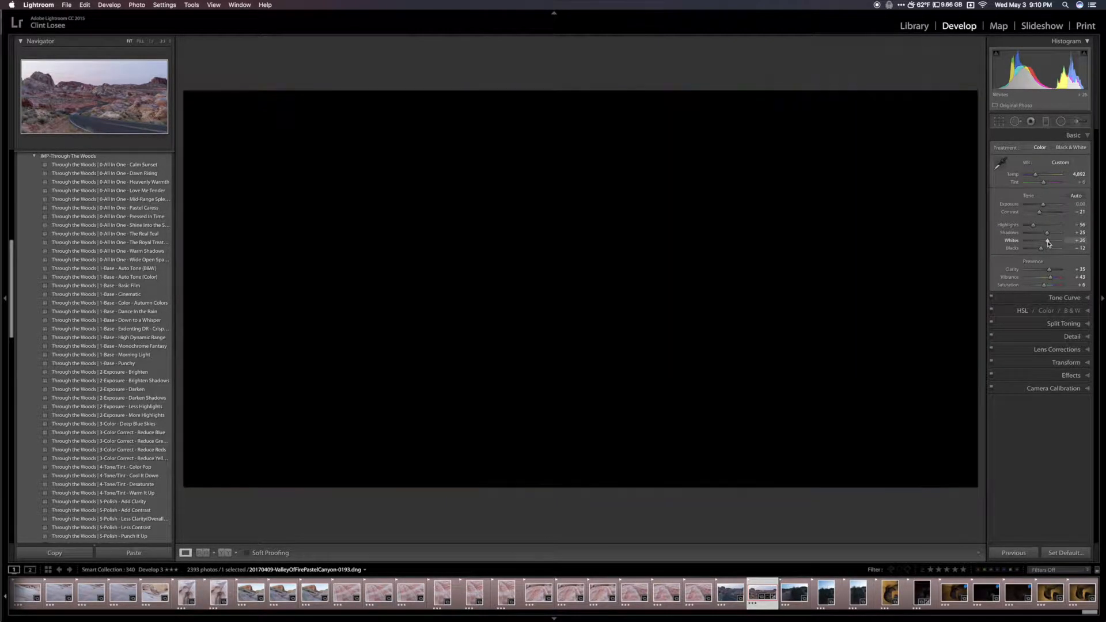
pyautogui.keyDown('alt'); pyautogui.moveTo(1048, 242); pyautogui.dragTo(1042, 251); pyautogui.keyUp('alt')
pyautogui.keyDown('alt'); pyautogui.click(1041, 248); pyautogui.keyUp('alt')
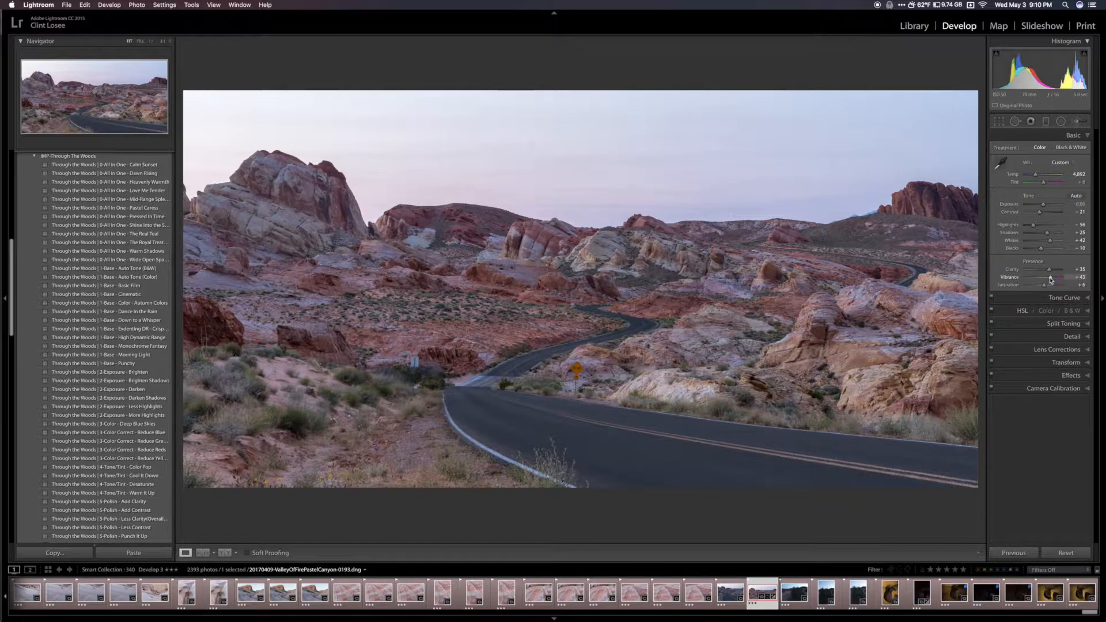
pyautogui.moveTo(1044, 285); pyautogui.dragTo(1046, 285)
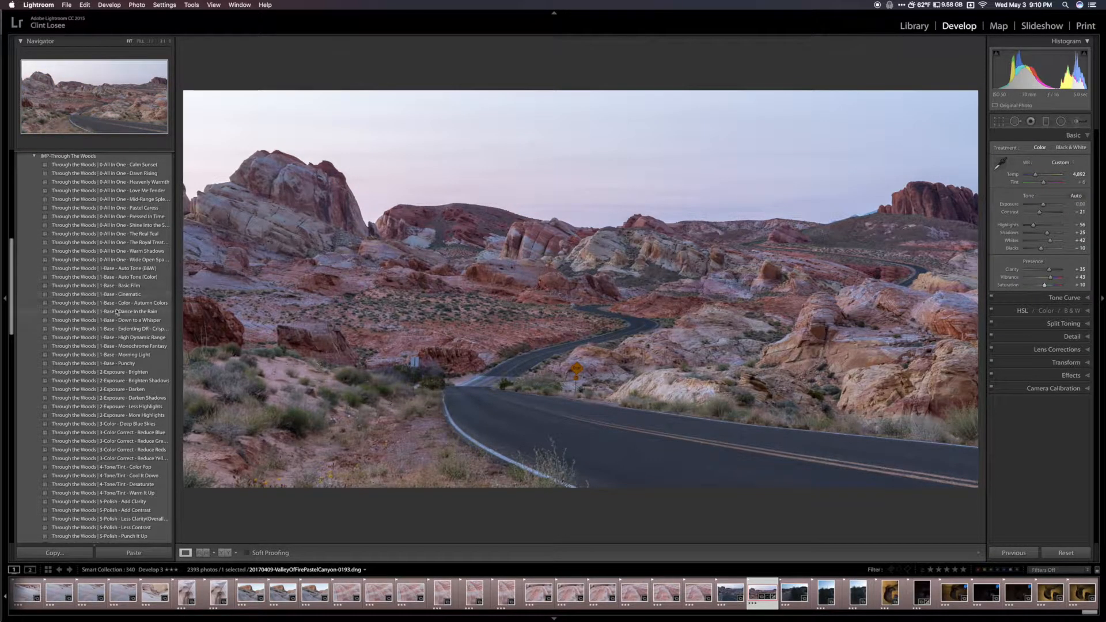
# Step: Try the Through the Woods 2-Exposure "Brighten Shadows" preset on the photo, then undo it
pyautogui.scroll(-5, 115, 306)
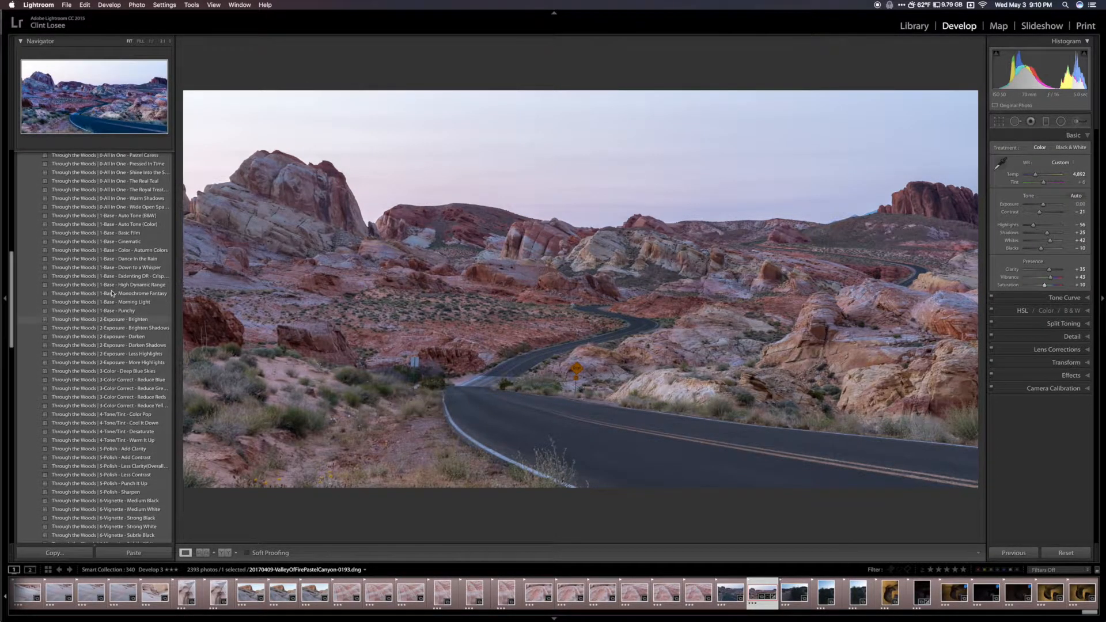
pyautogui.click(117, 329)
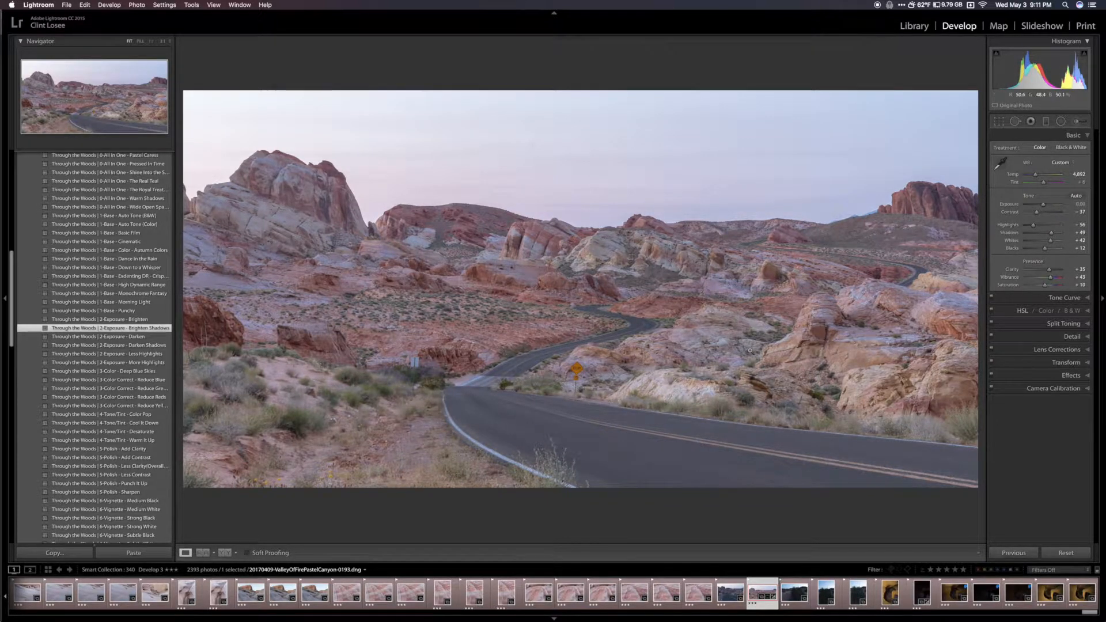
pyautogui.press('super+z')
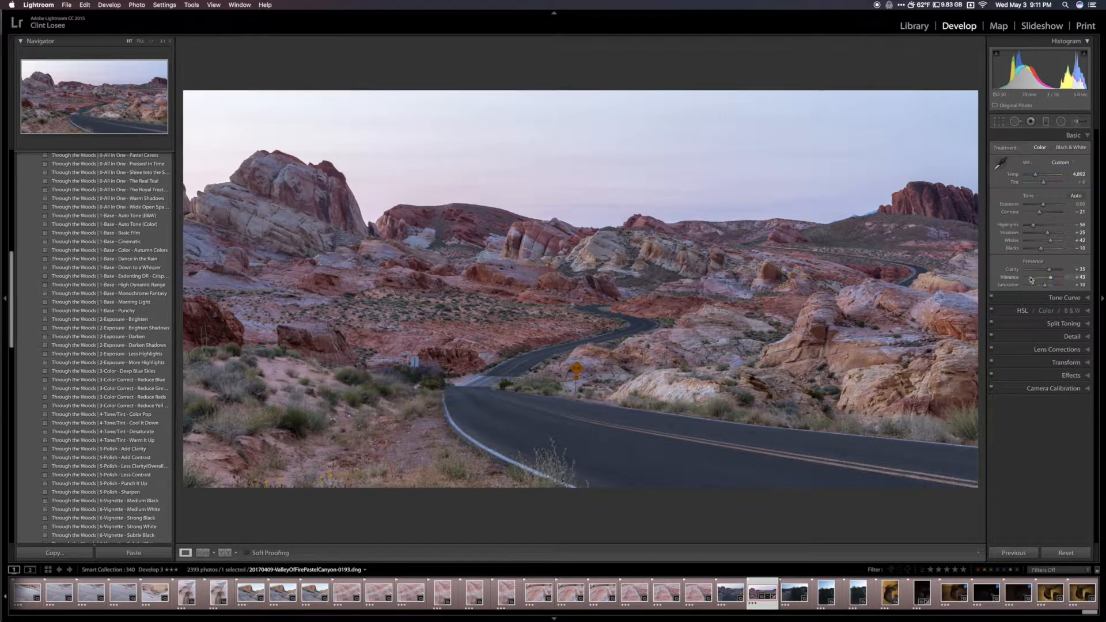
# Step: Find the Developer Fixer Bath preset collection and apply its "2a Tone Curve" preset to the photo
pyautogui.click(1027, 300)
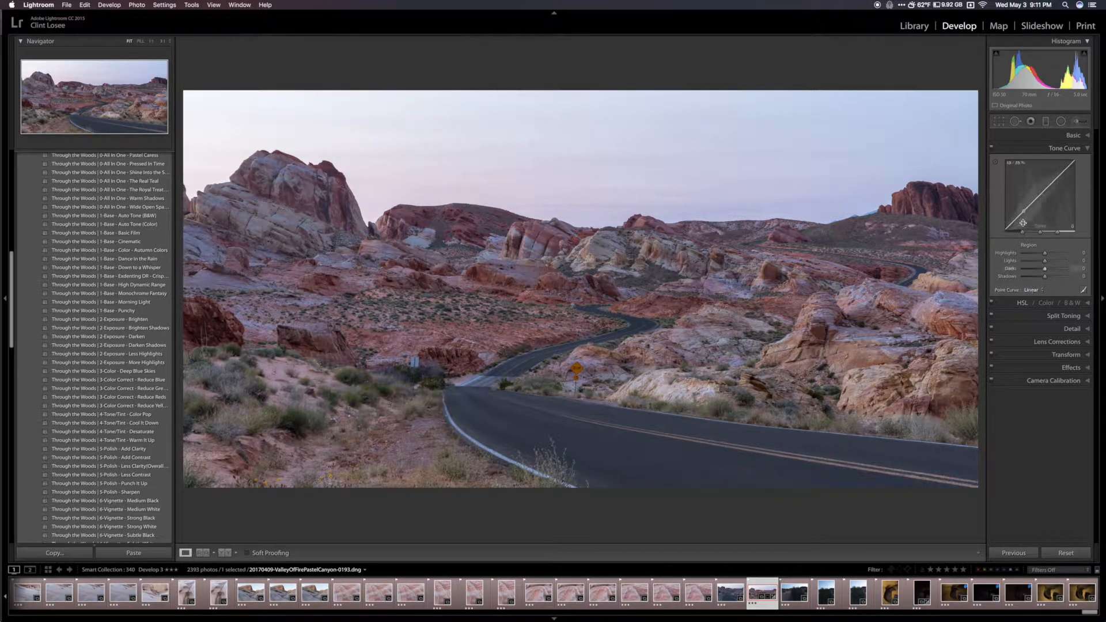
pyautogui.click(1040, 147)
pyautogui.scroll(6, 73, 223)
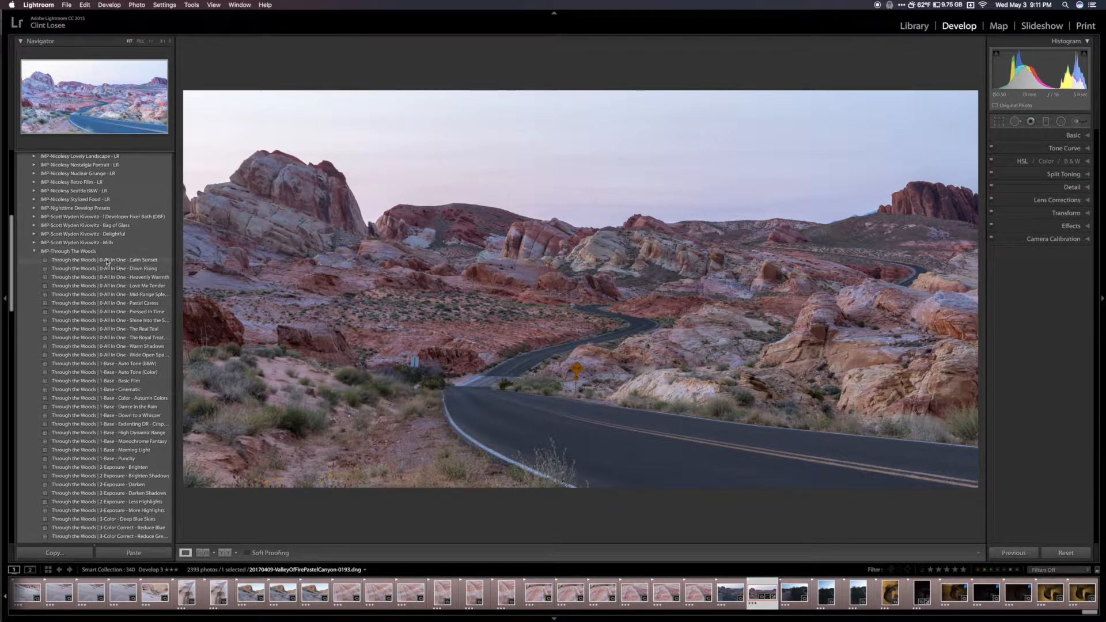
pyautogui.click(35, 228)
pyautogui.click(34, 227)
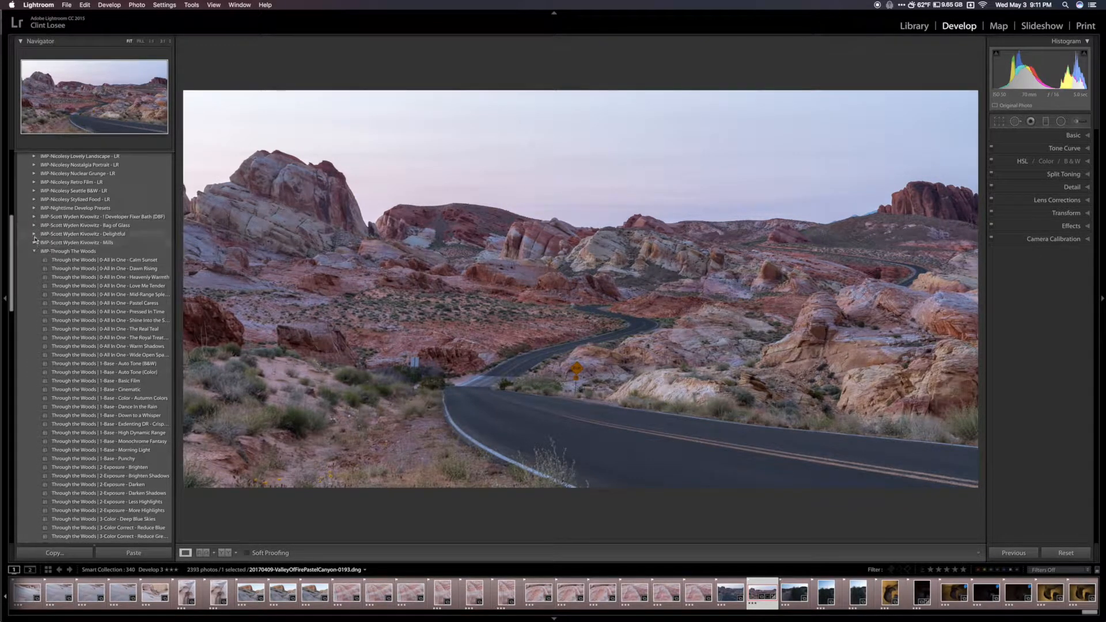
pyautogui.click(34, 235)
pyautogui.click(34, 234)
pyautogui.click(35, 251)
pyautogui.click(34, 216)
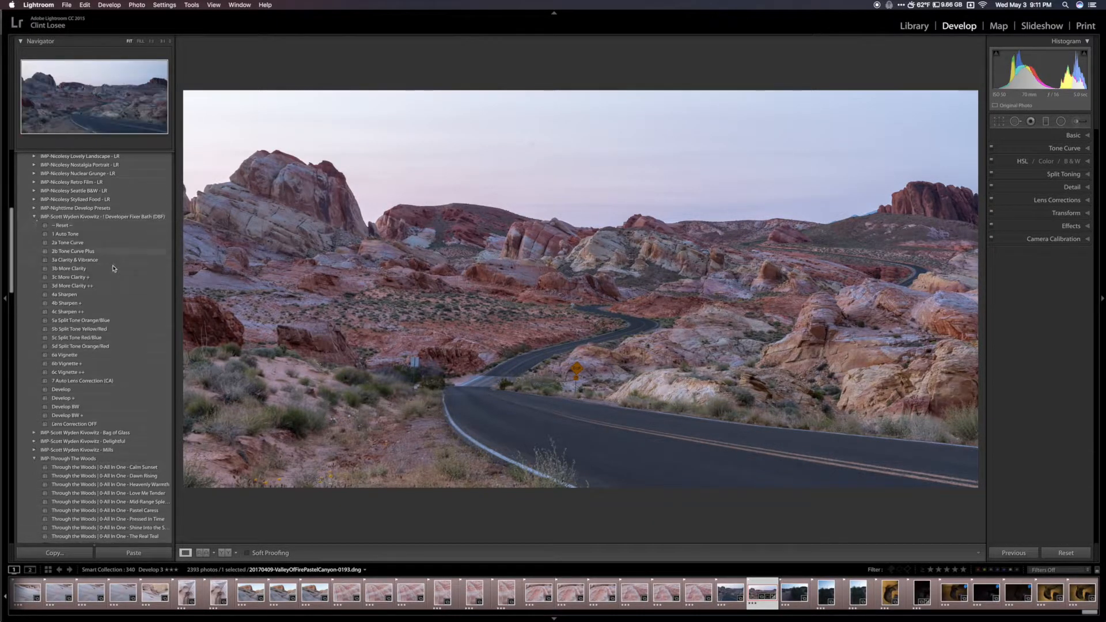
pyautogui.scroll(-5, 112, 271)
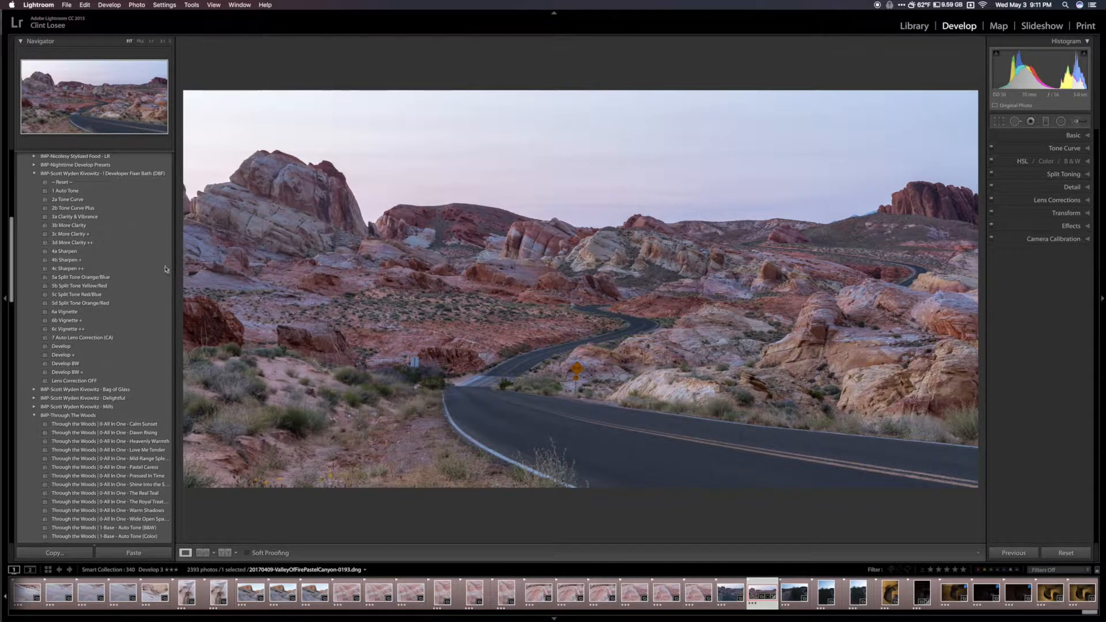
pyautogui.scroll(1, 60, 204)
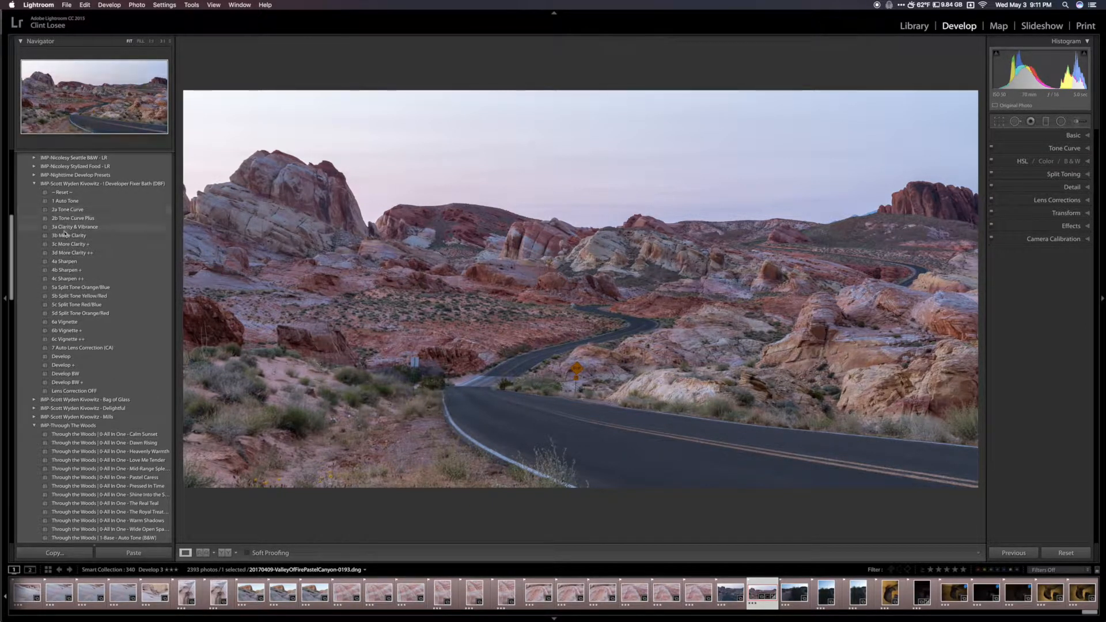
pyautogui.click(68, 211)
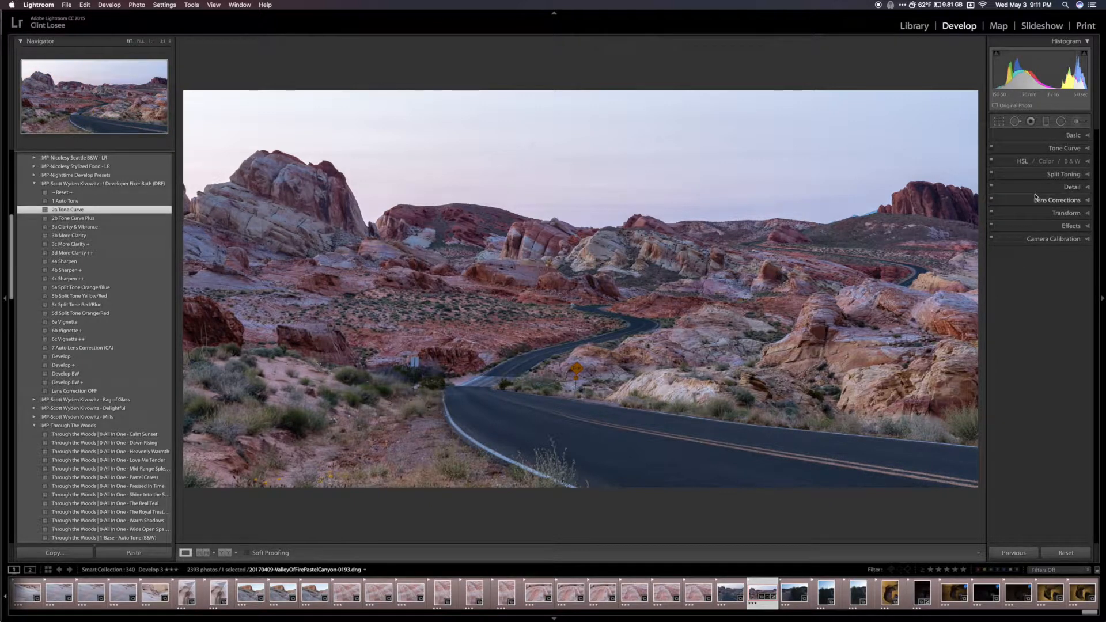
# Step: Review the photo's Tone Curve, HSL, Split Toning and Detail settings after the presets
pyautogui.scroll(-6, 98, 223)
pyautogui.scroll(-7, 97, 223)
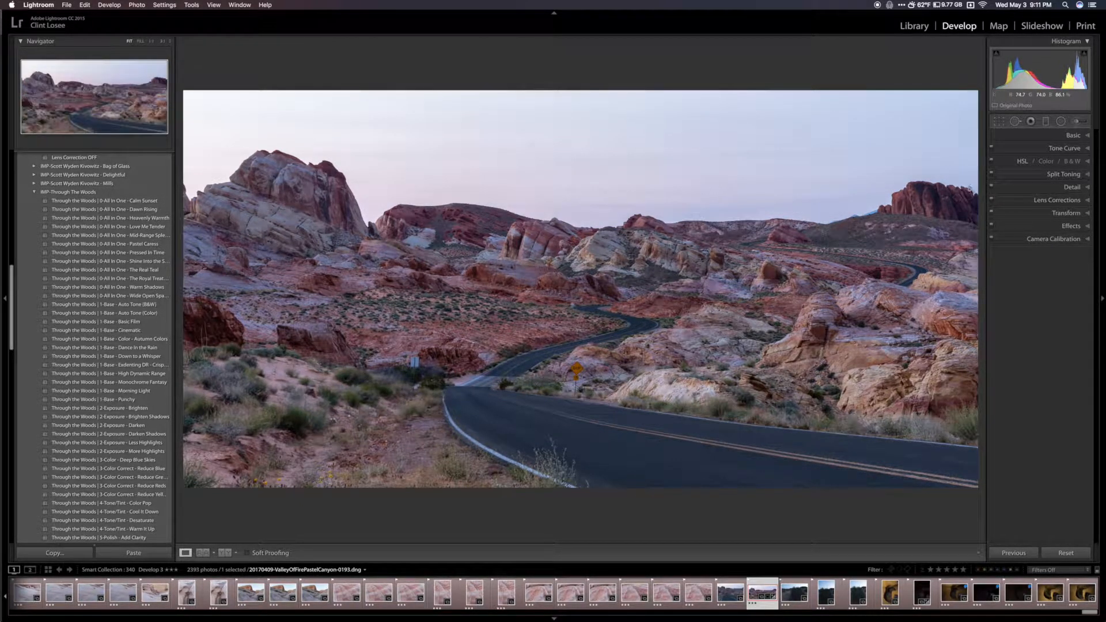
pyautogui.click(1025, 148)
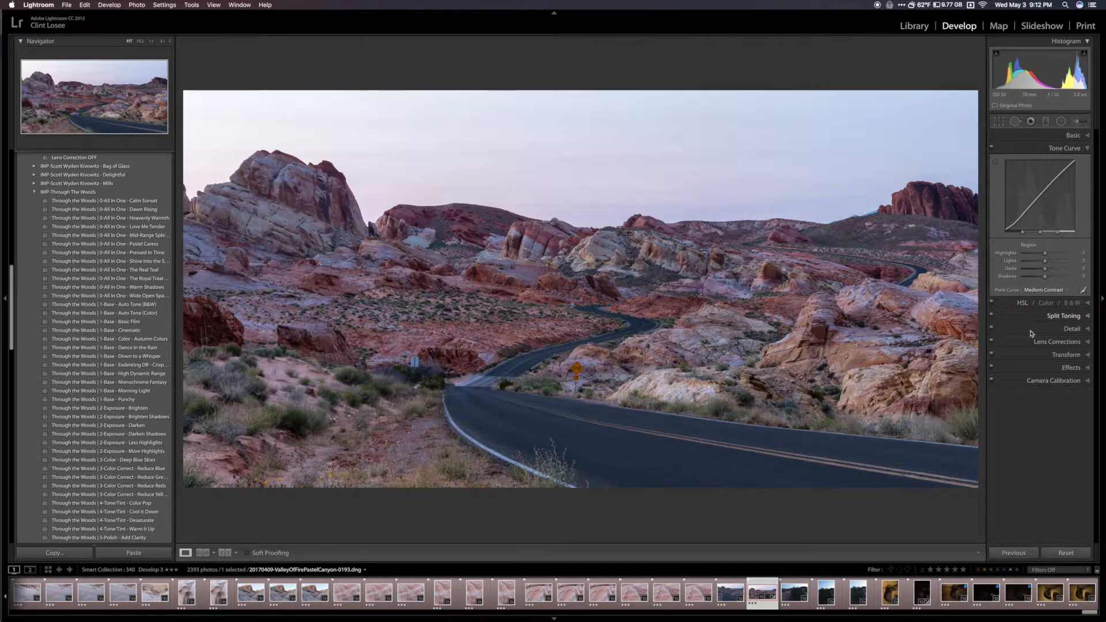
pyautogui.click(1021, 304)
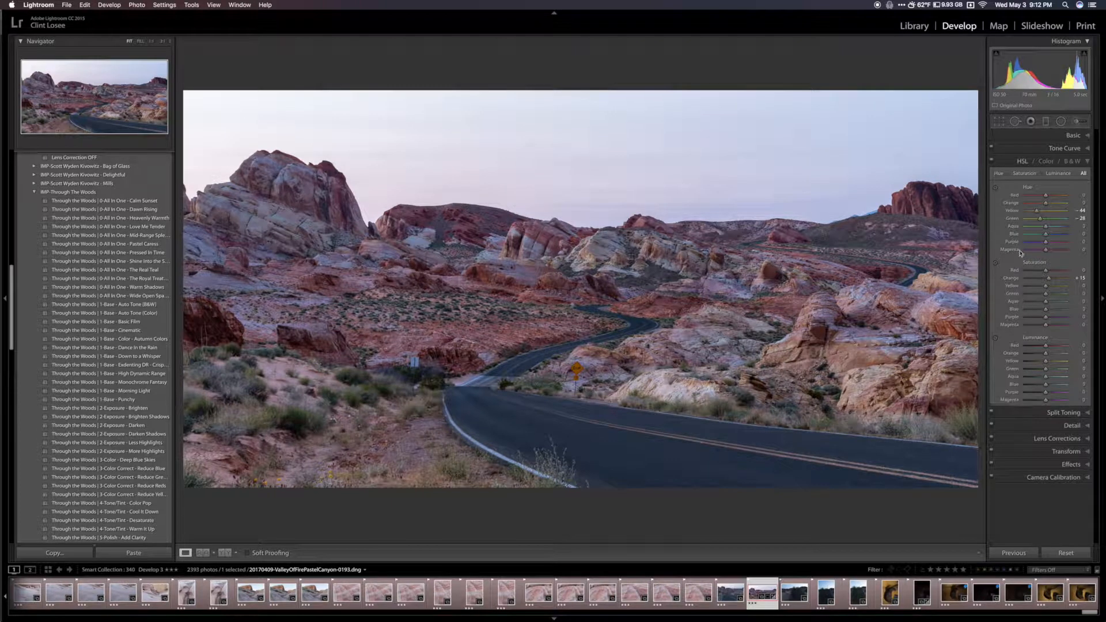
pyautogui.click(1041, 412)
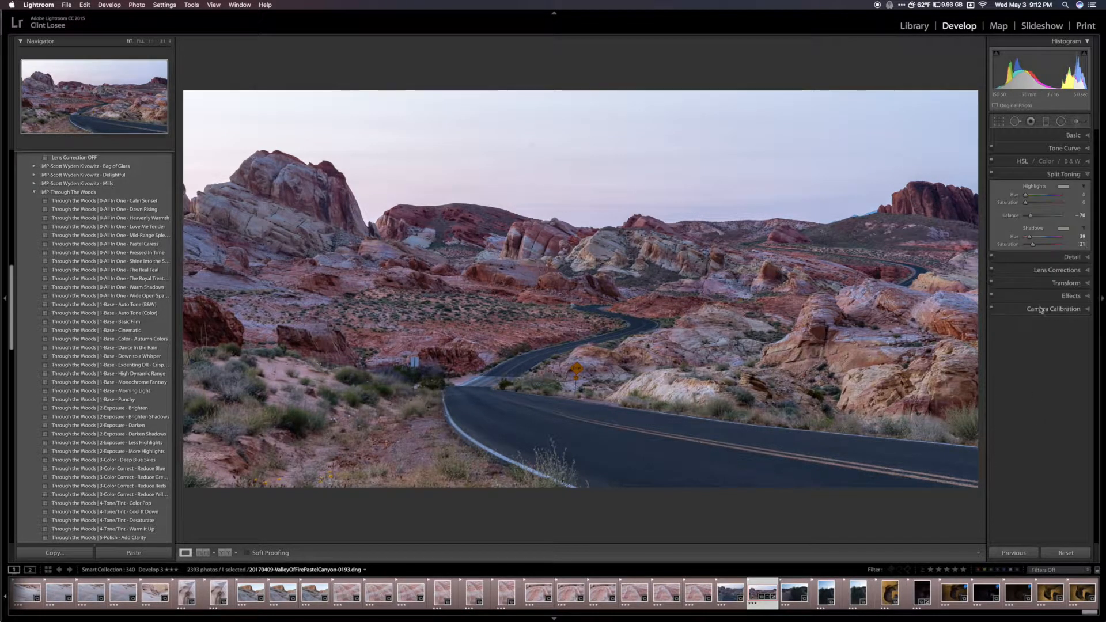
pyautogui.click(1034, 261)
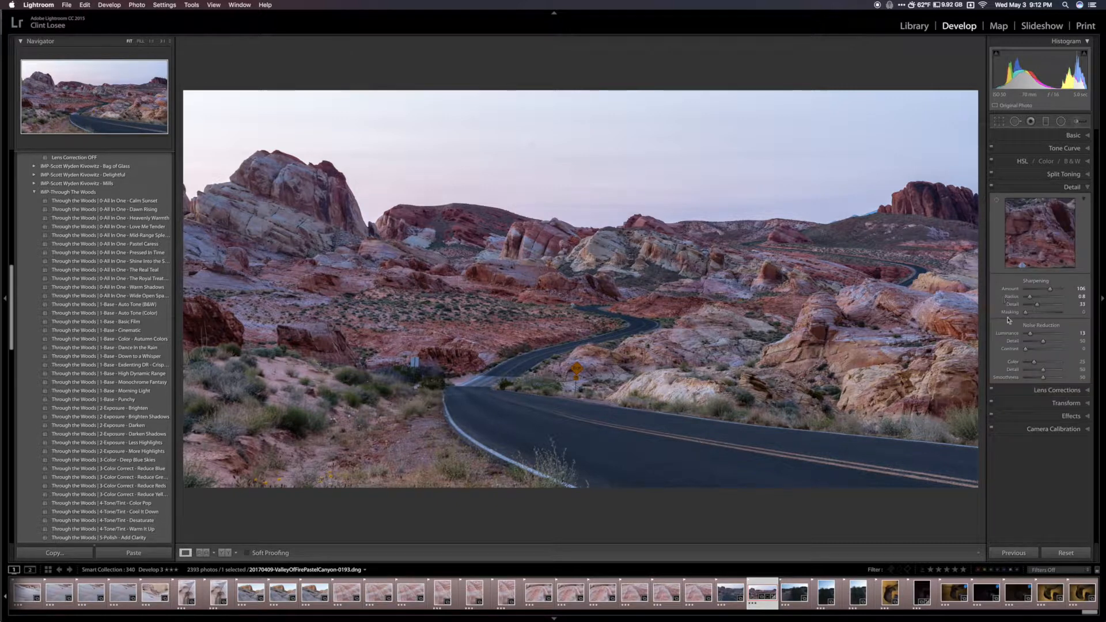
# Step: Add a graduated filter over the sky, fading out below the horizon, with an Exposure effect of about -0.33
pyautogui.click(1046, 122)
pyautogui.click(1030, 149)
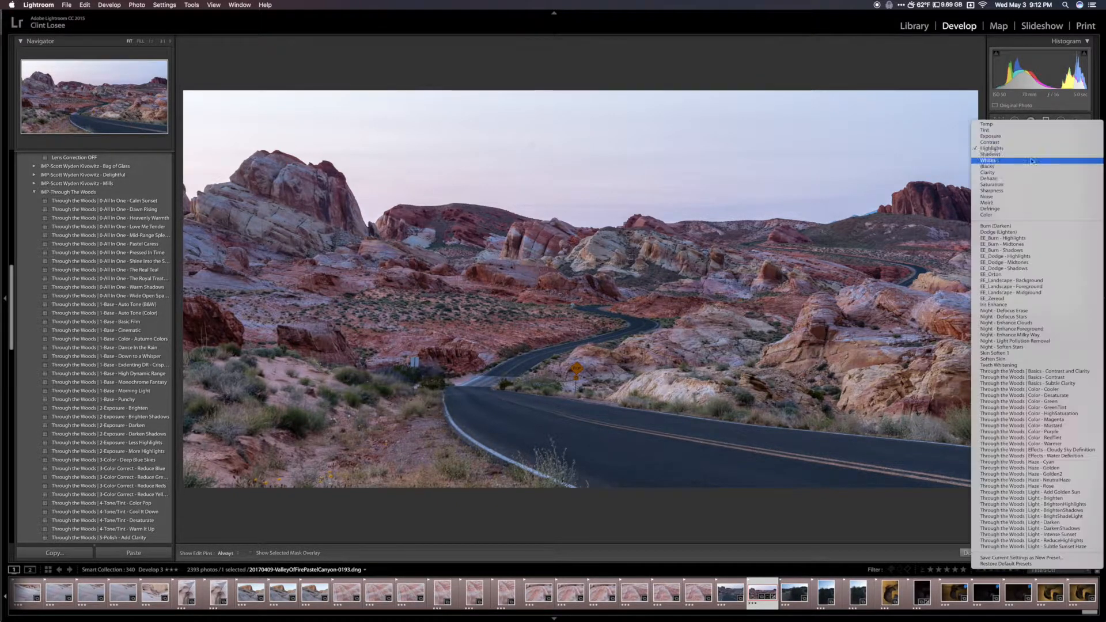
pyautogui.click(1032, 136)
pyautogui.moveTo(555, 204); pyautogui.dragTo(554, 301)
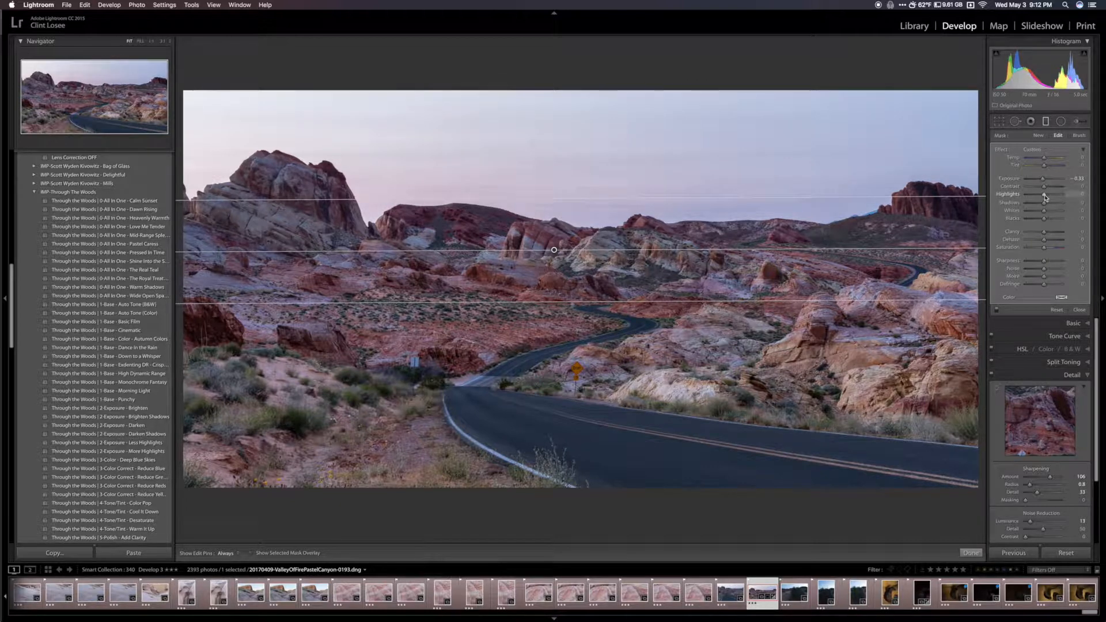
# Step: Set the graduated filter's Highlights to -7, Clarity to 12, Dehaze to 8 and Shadows to 41, and finish the filter
pyautogui.moveTo(1043, 196); pyautogui.dragTo(1043, 195)
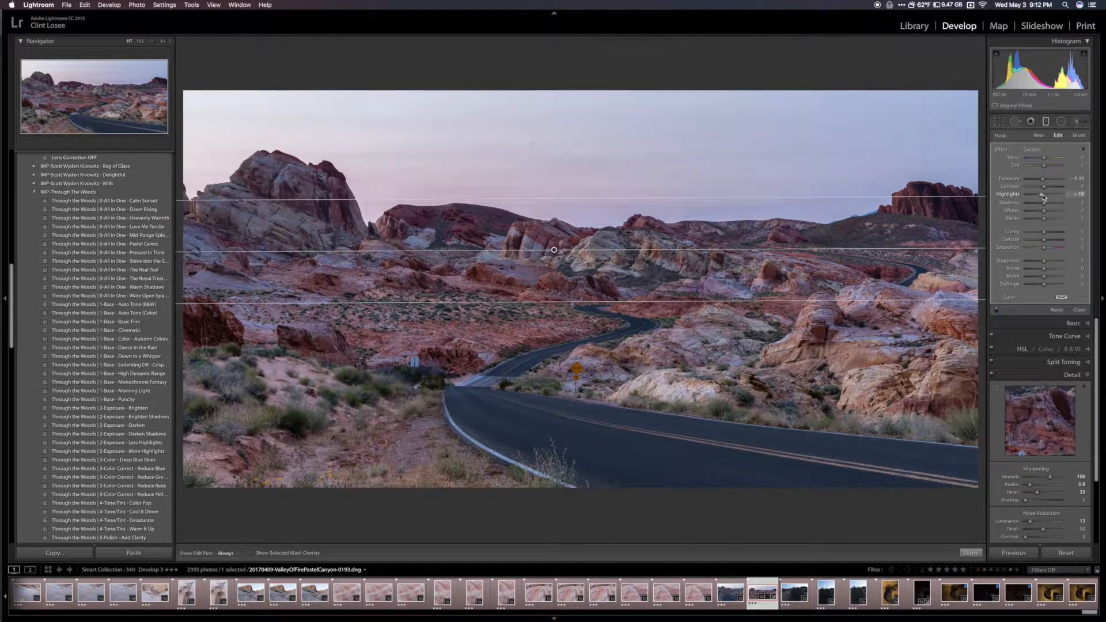
pyautogui.moveTo(1047, 234); pyautogui.dragTo(1049, 232)
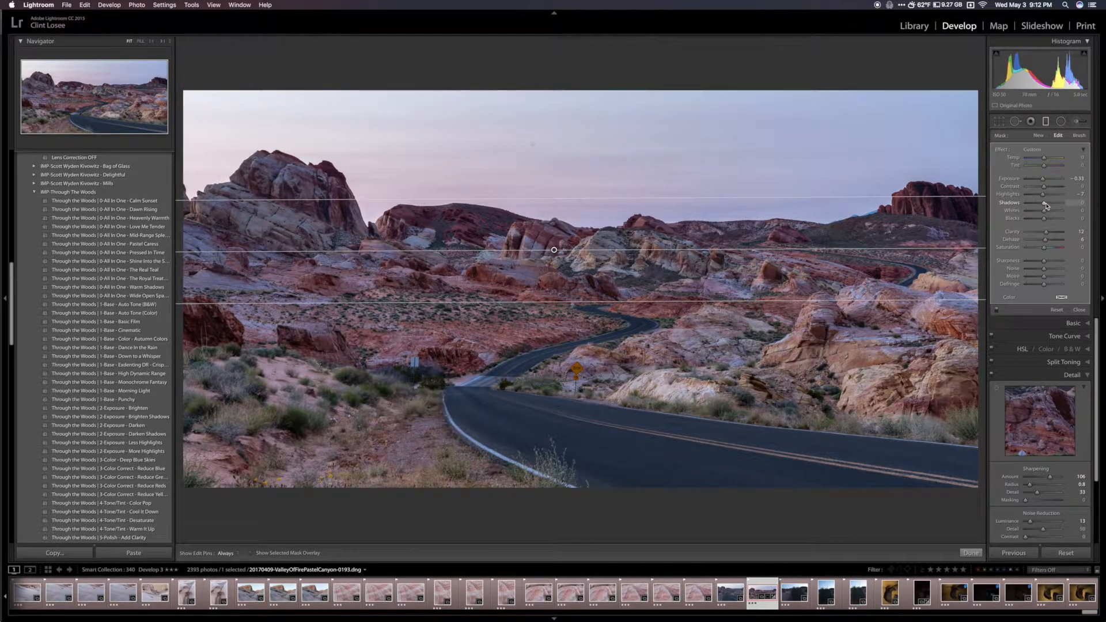
pyautogui.moveTo(1053, 206); pyautogui.dragTo(1053, 205)
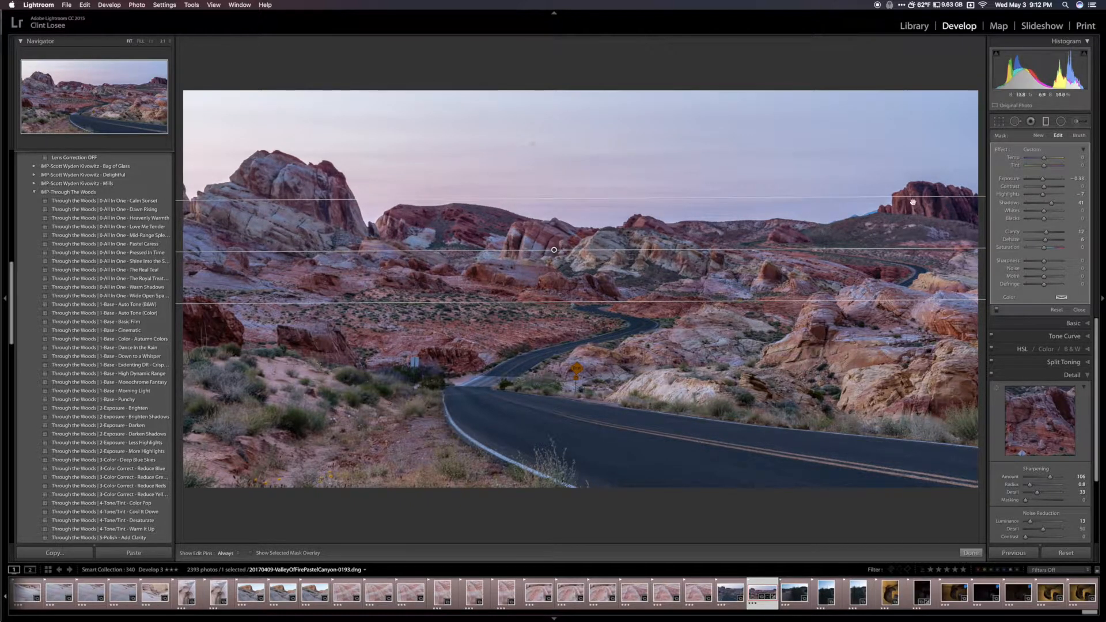
pyautogui.click(971, 553)
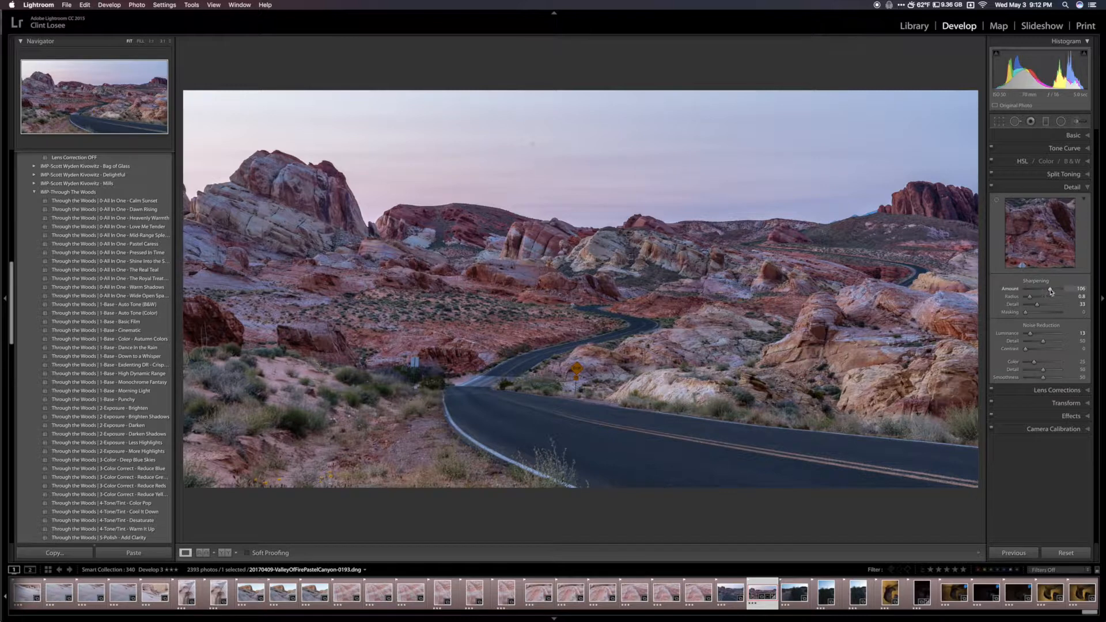
# Step: Set sharpening Amount to 70 and Masking to 30, with noise reduction Luminance at 10 and Contrast at 13
pyautogui.moveTo(1050, 291); pyautogui.dragTo(1046, 292)
pyautogui.moveTo(1026, 313); pyautogui.dragTo(1037, 313)
# Step: Try the Through the Woods 6-Vignette "Subtle Black" preset, then apply "Medium Black" instead
pyautogui.scroll(-10, 115, 374)
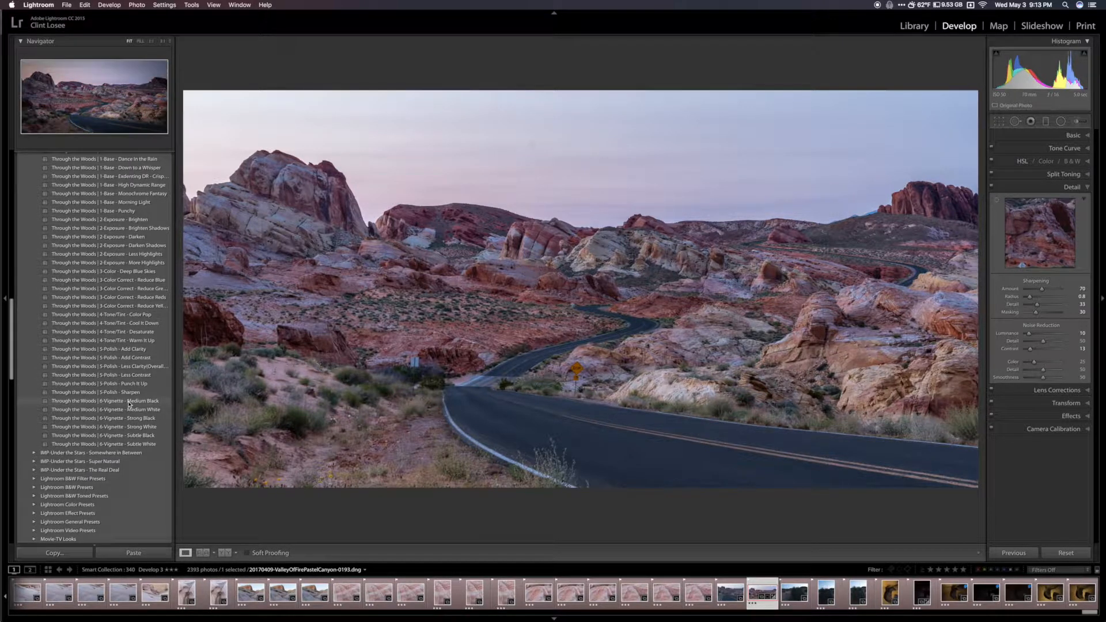
pyautogui.click(129, 437)
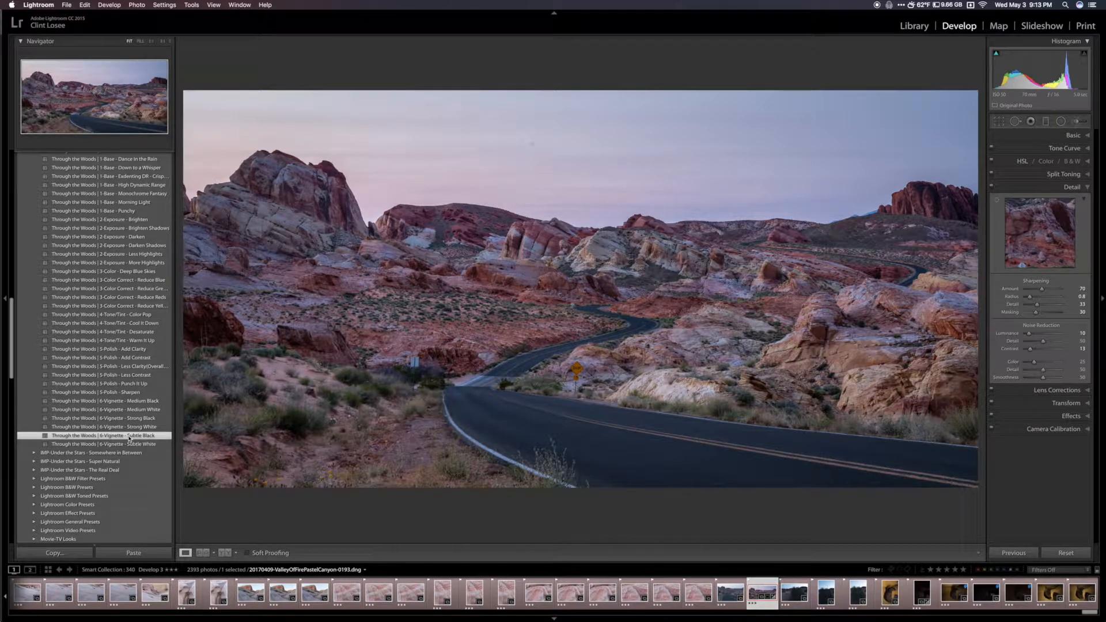
pyautogui.click(125, 402)
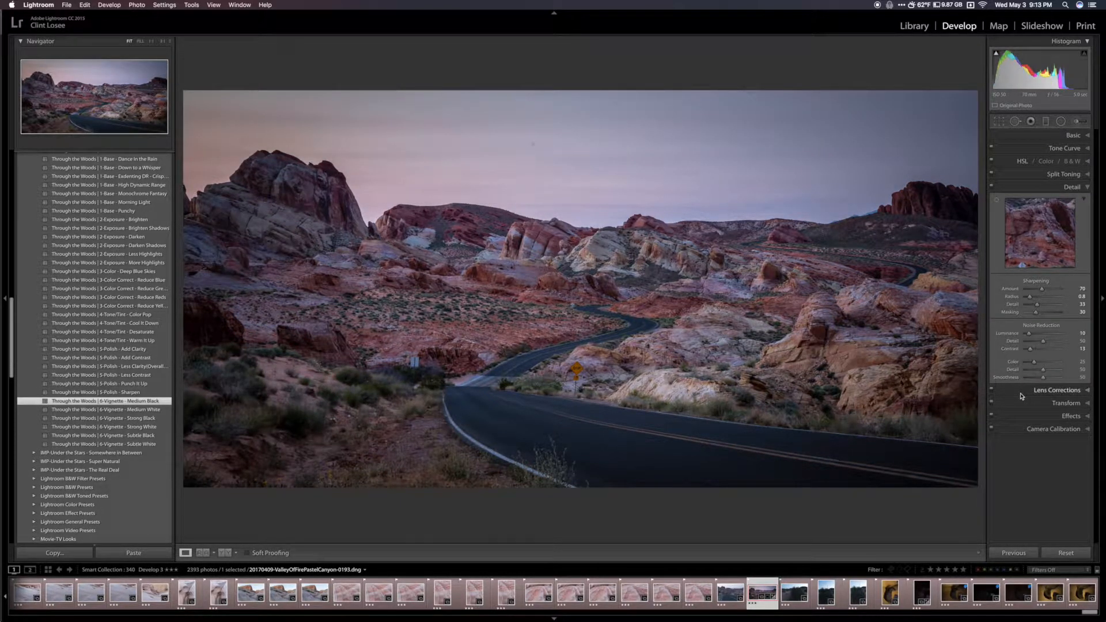
# Step: Fine-tune the post-crop vignette to Amount -25, Midpoint 41 and Feather 66, using zero feather temporarily to judge its edge
pyautogui.click(1023, 416)
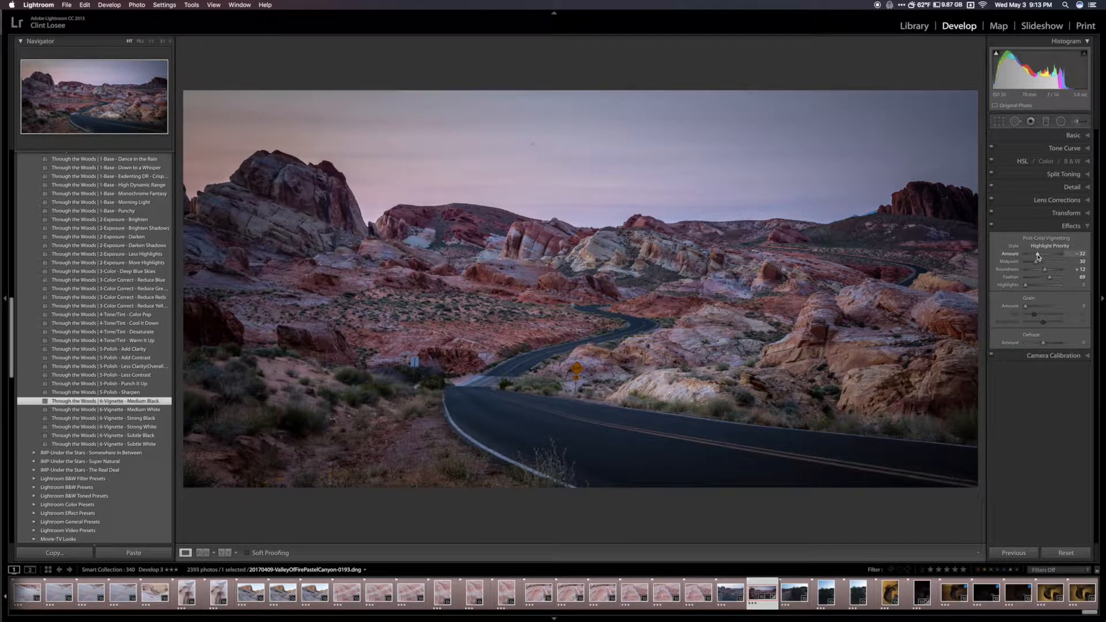
pyautogui.moveTo(1038, 256); pyautogui.dragTo(1040, 255)
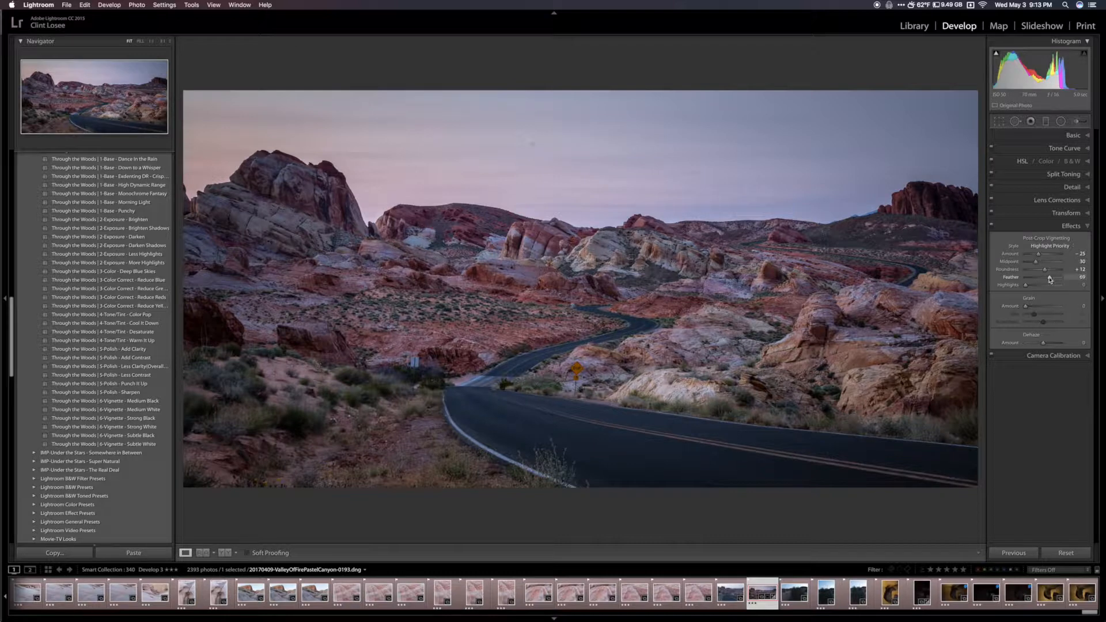
pyautogui.moveTo(1049, 279); pyautogui.dragTo(1025, 279)
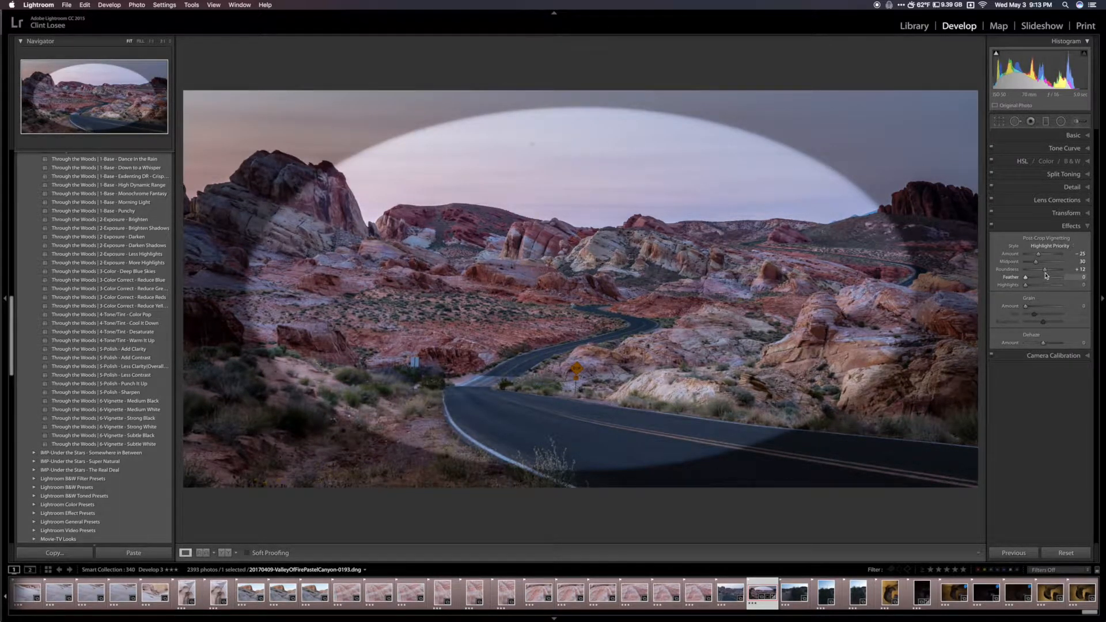
pyautogui.moveTo(1036, 264); pyautogui.dragTo(1040, 264)
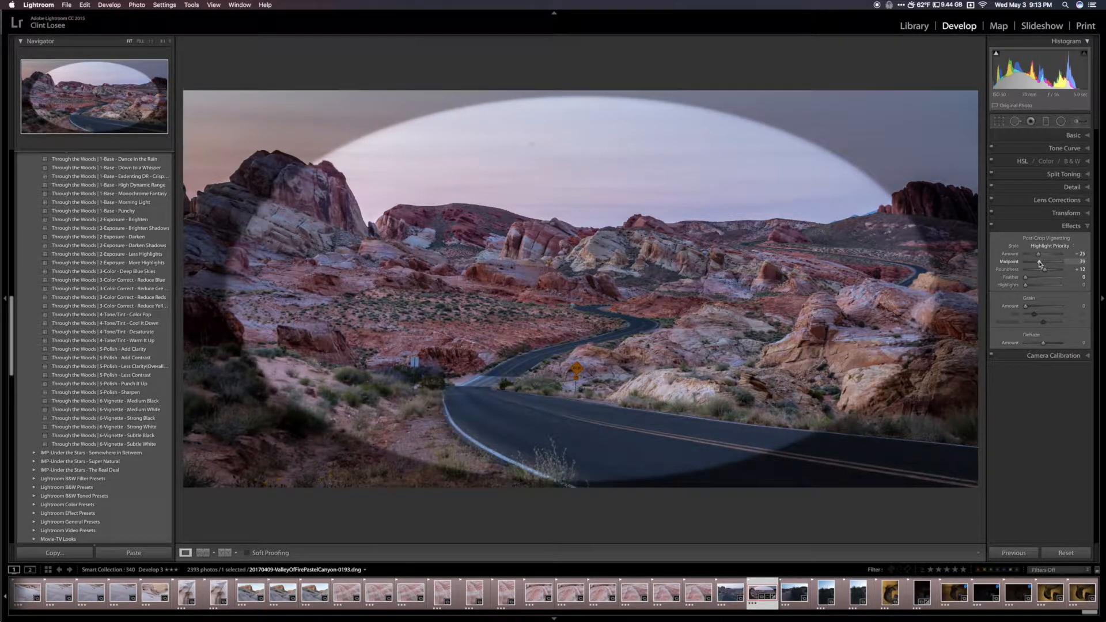
pyautogui.moveTo(1040, 264); pyautogui.dragTo(1041, 264)
pyautogui.moveTo(1026, 277); pyautogui.dragTo(1050, 279)
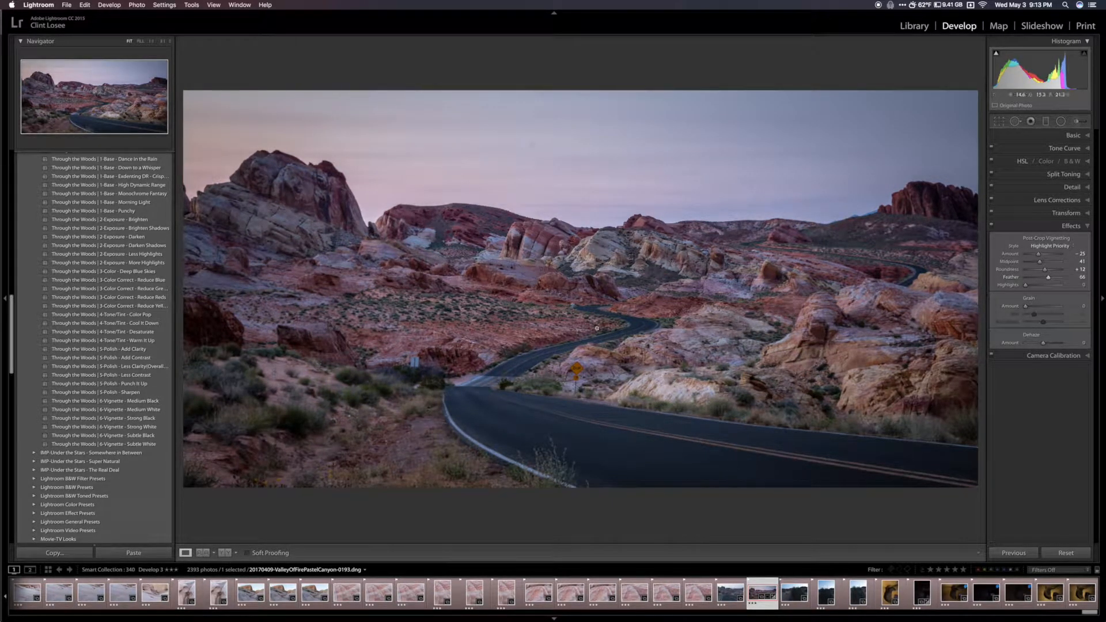
# Step: Heal the dust spot in the sky above the hills with the Spot Removal brush at size 50
pyautogui.click(1016, 121)
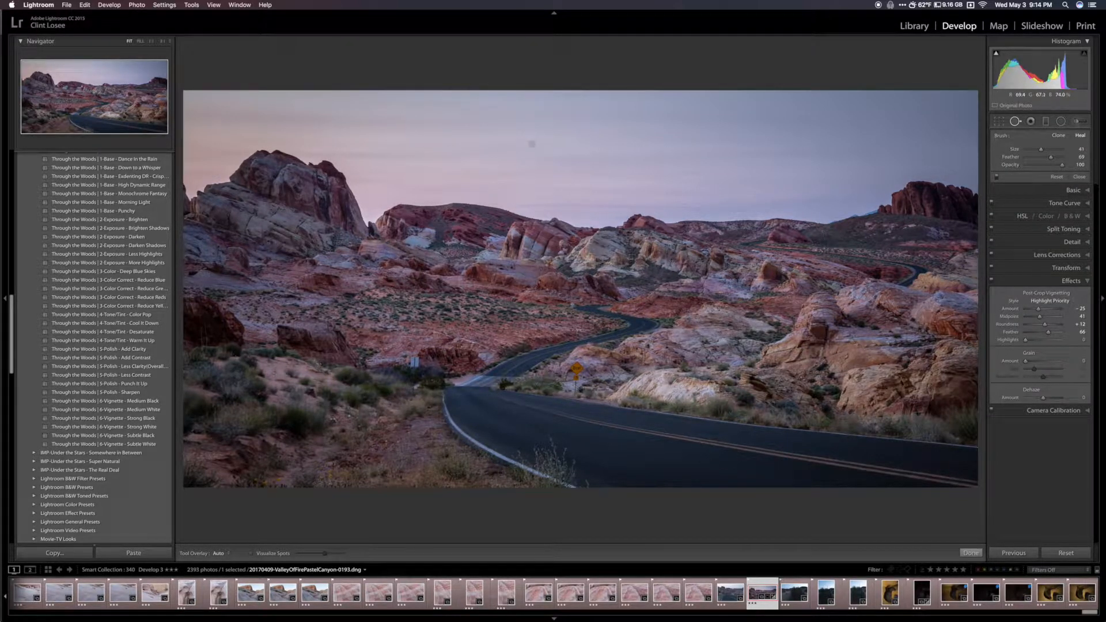
pyautogui.click(530, 143)
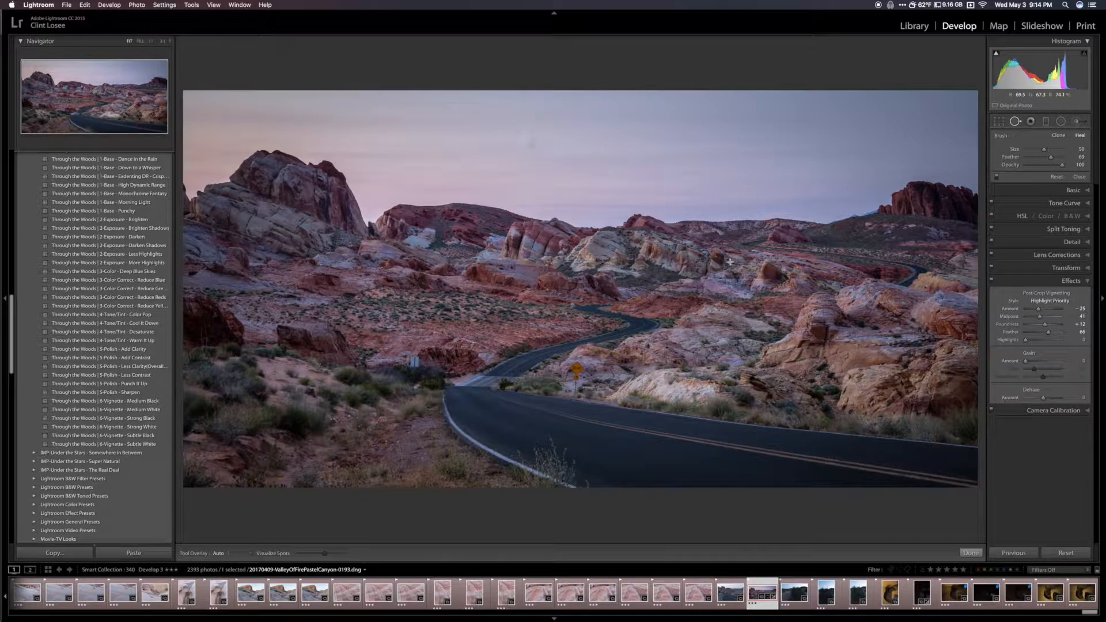
pyautogui.click(974, 553)
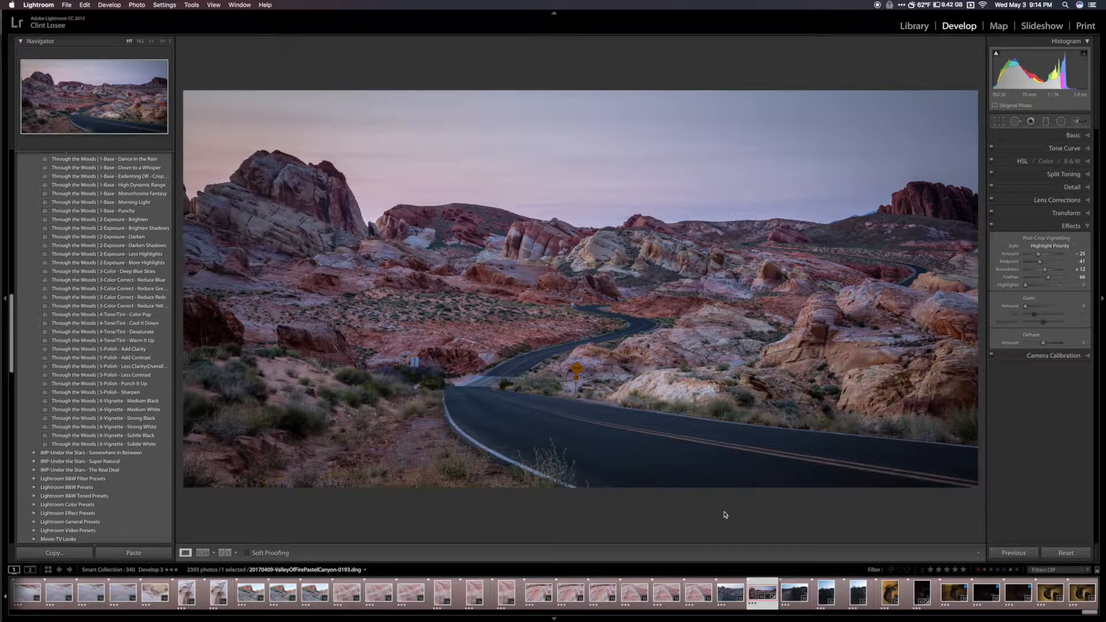
# Step: Compare the edited desert road photo with its unedited version twice against a fully blacked-out interface, then restore the normal lighting
pyautogui.press('l')
pyautogui.press('l')
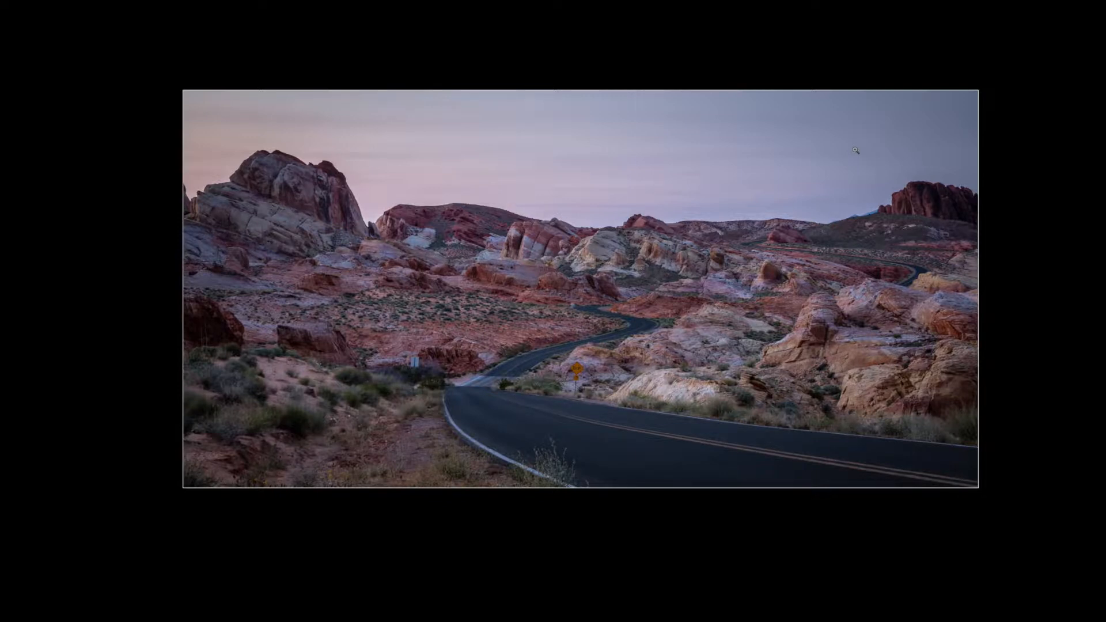
pyautogui.press('\\')
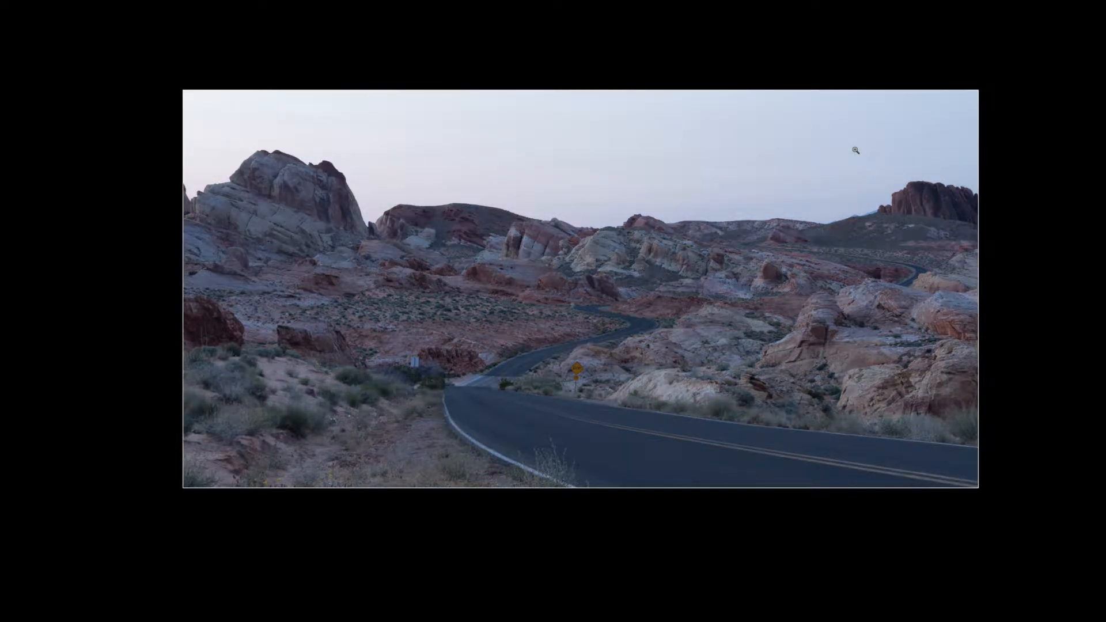
pyautogui.press('\\')
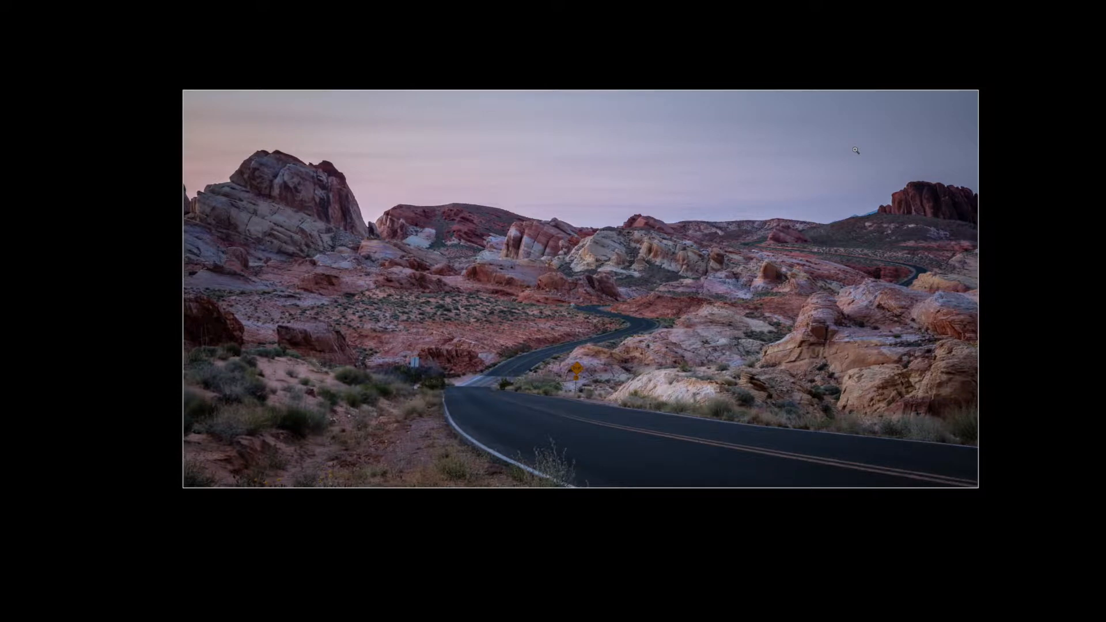
pyautogui.press('\\')
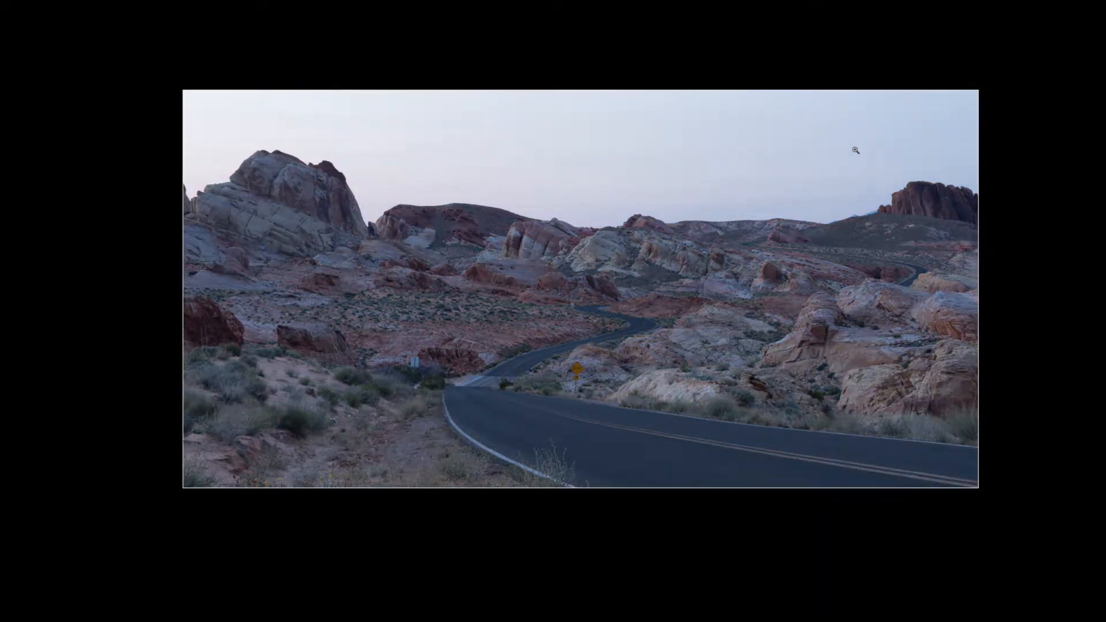
pyautogui.press('\\')
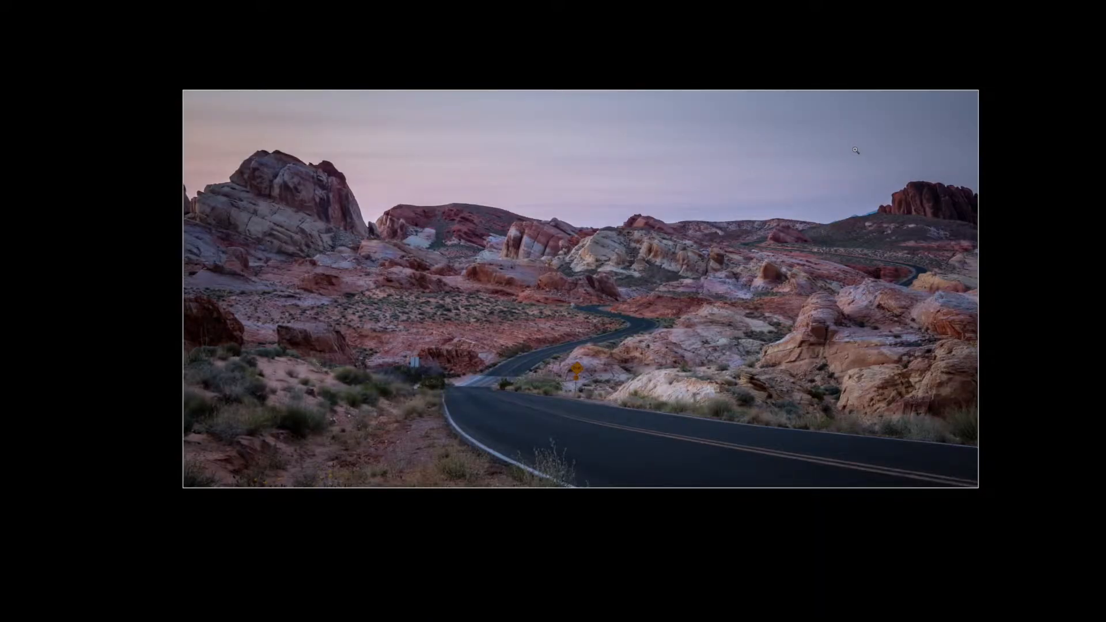
pyautogui.press('l')
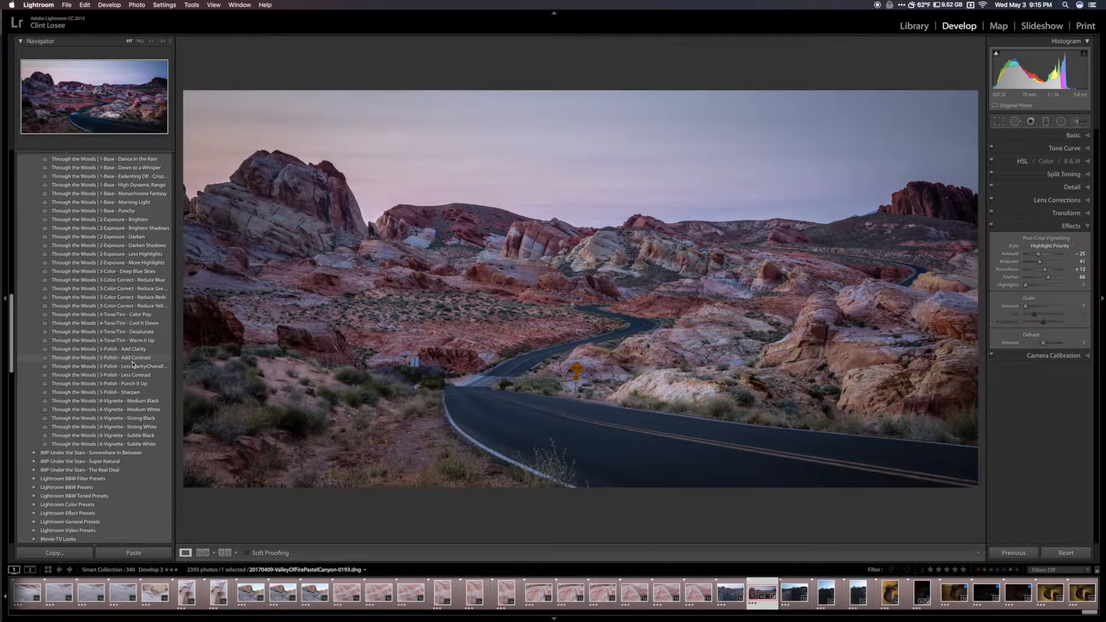
pyautogui.scroll(3, 133, 364)
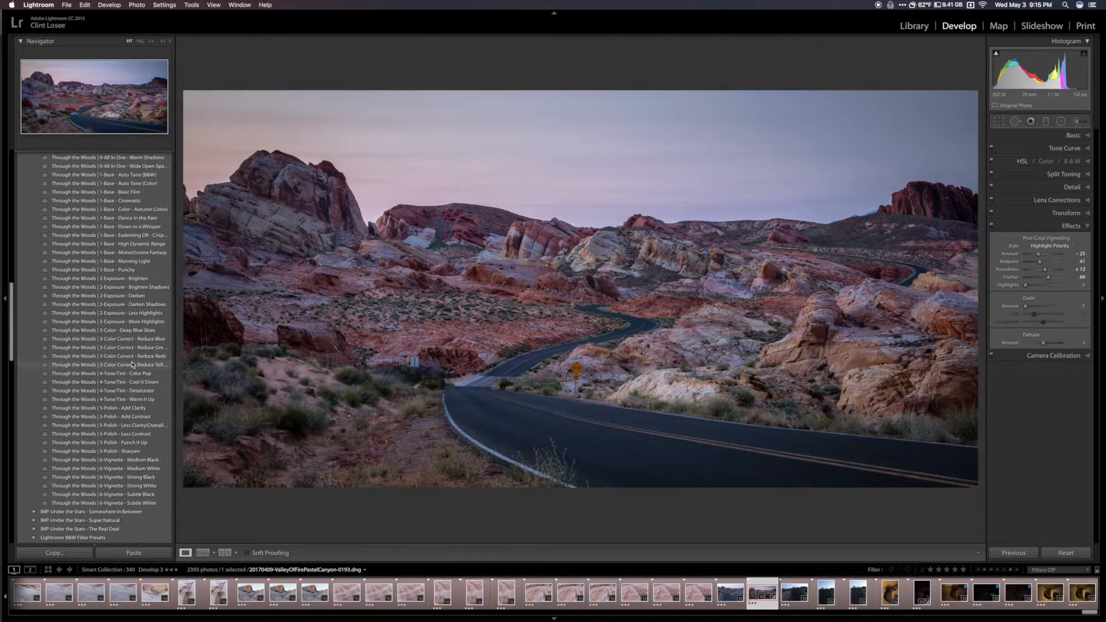
pyautogui.scroll(3, 133, 364)
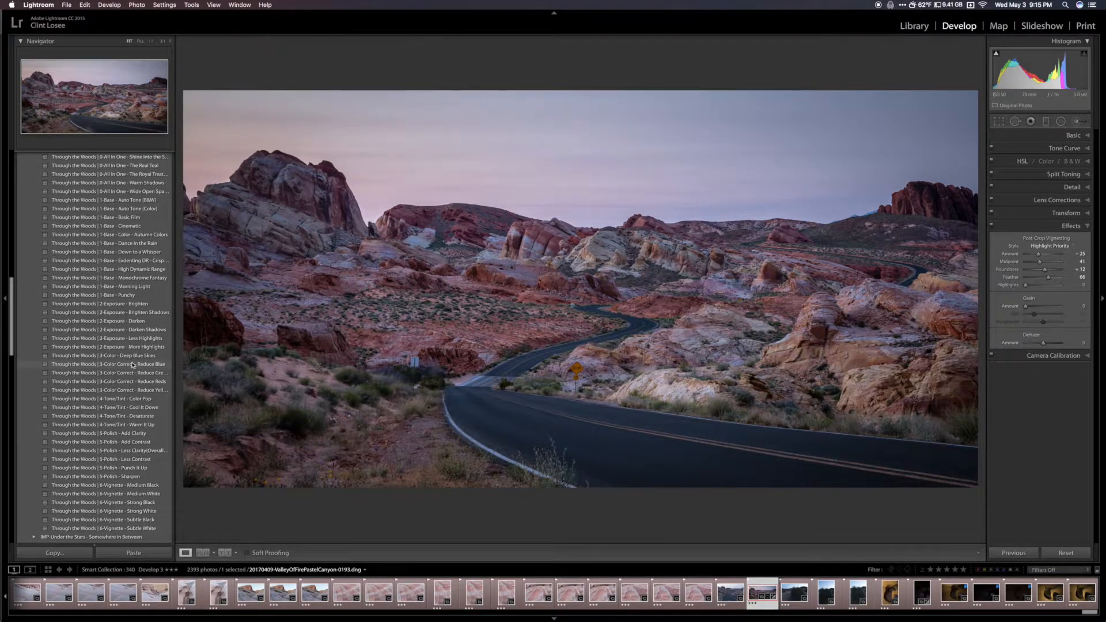
pyautogui.scroll(1, 132, 364)
pyautogui.scroll(4, 132, 364)
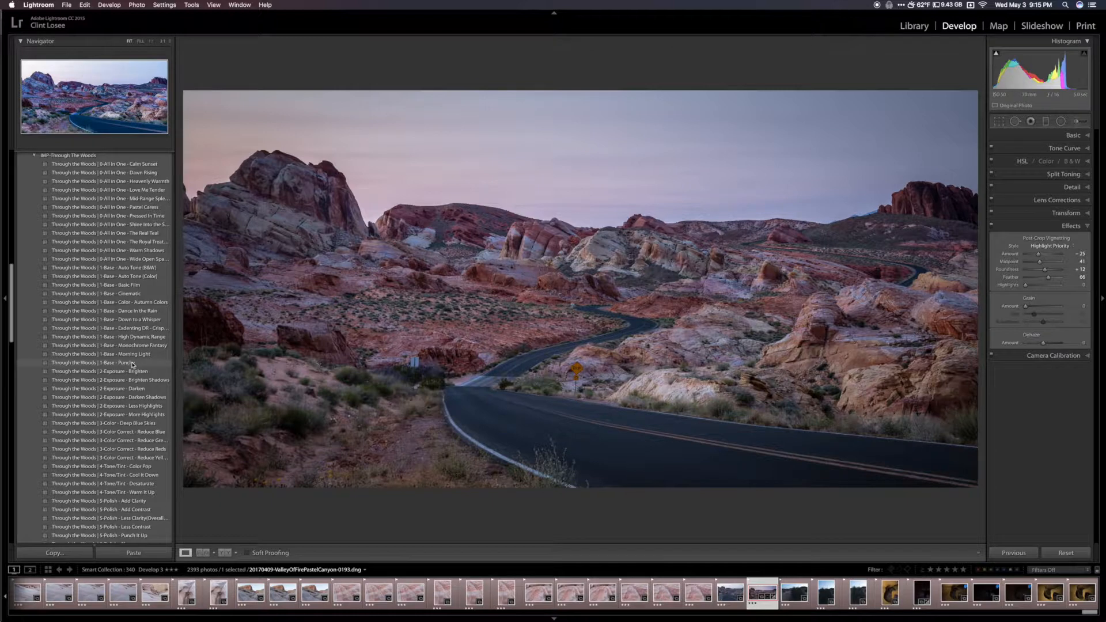
pyautogui.click(131, 286)
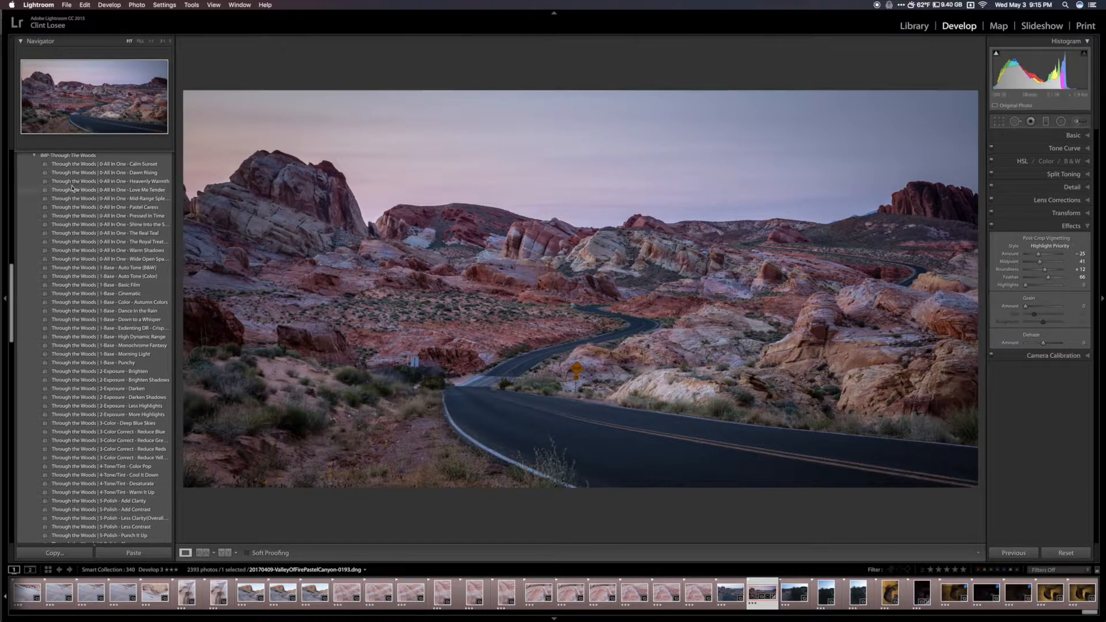
pyautogui.scroll(2, 116, 288)
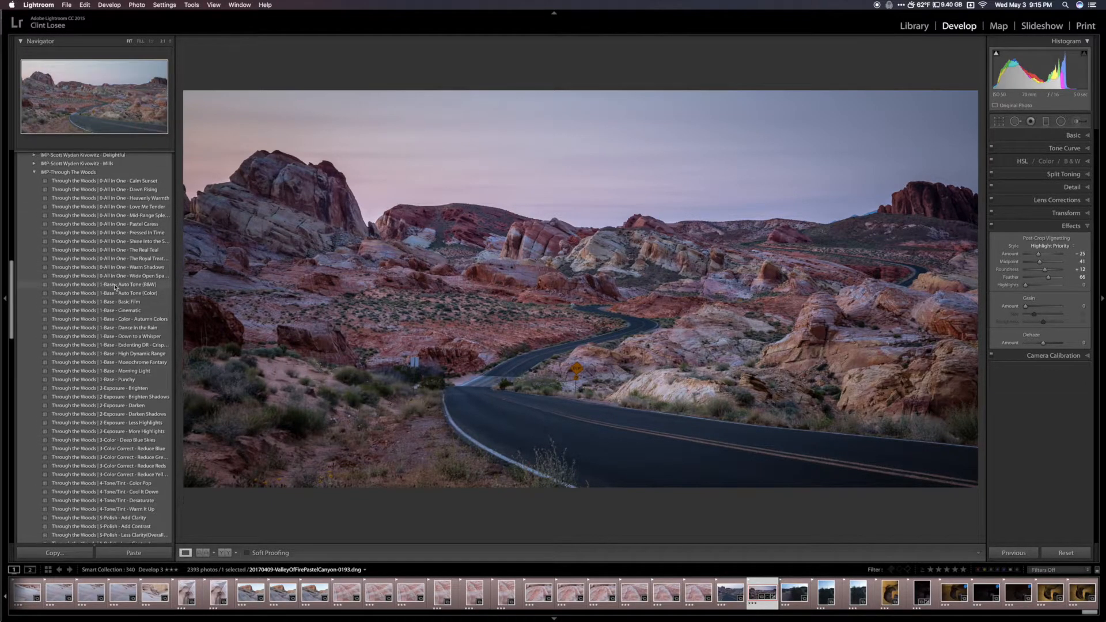